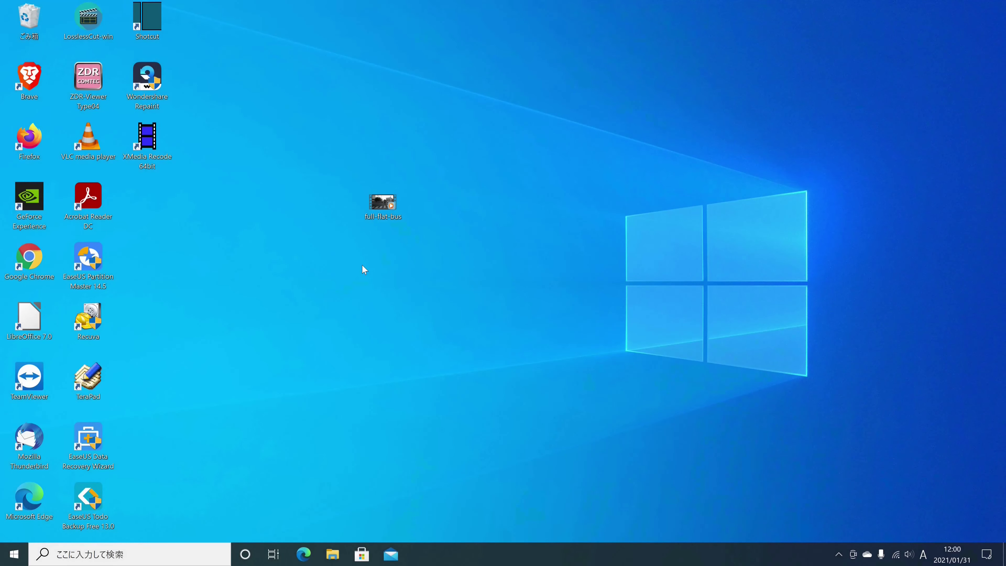
# - Preview the full-flat-bus video from the desktop in the media player, then close the player
pyautogui.doubleClick(379, 217)
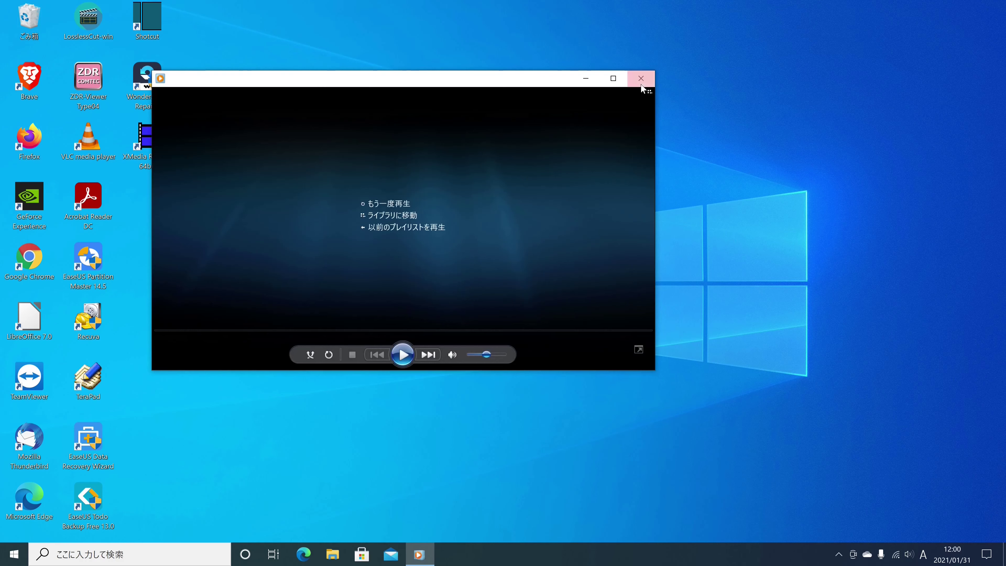
pyautogui.click(641, 79)
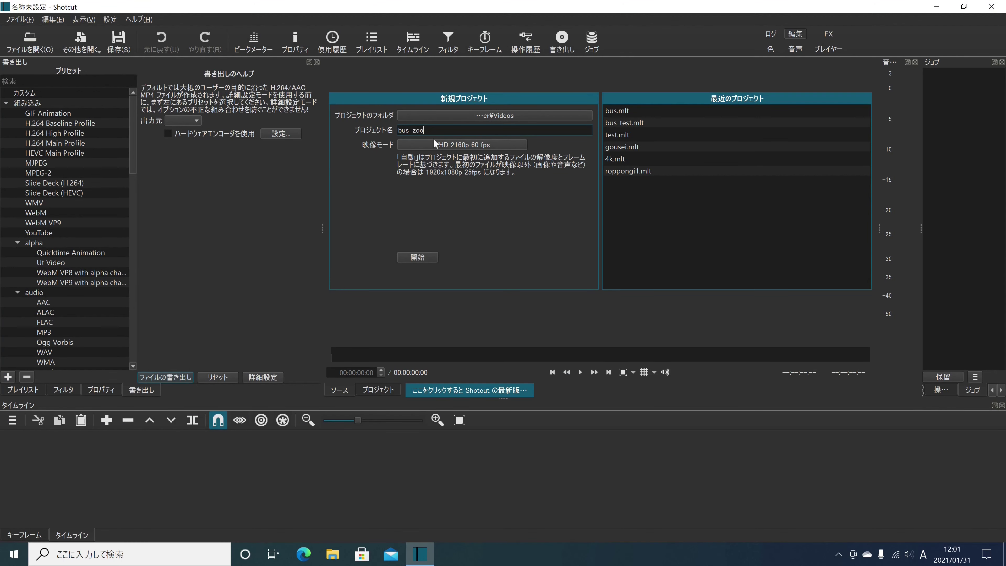
# - Start the bus-zoom project and place full-flat-bus.mp4 at the start of video track V1
pyautogui.click(415, 258)
pyautogui.click(30, 39)
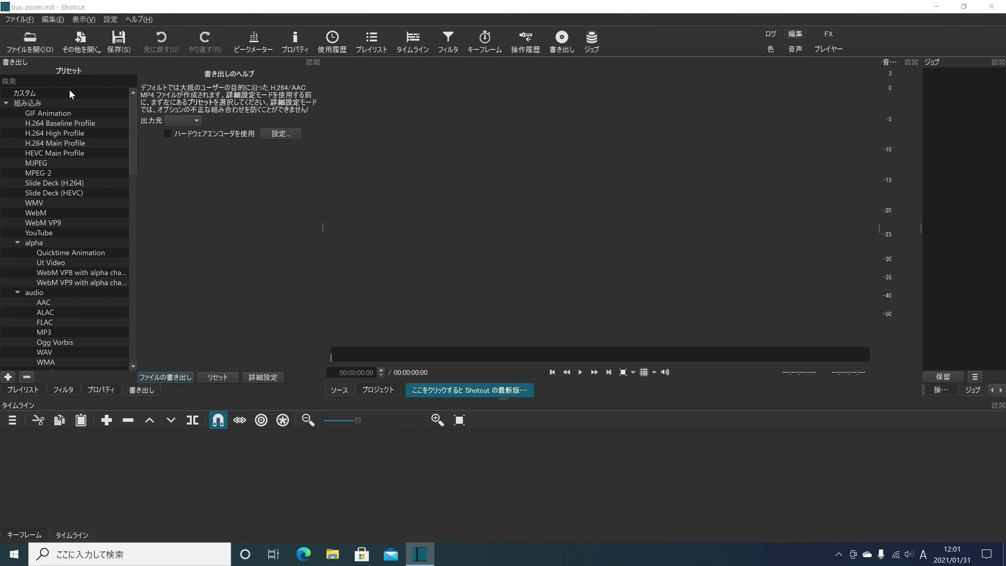
pyautogui.doubleClick(211, 115)
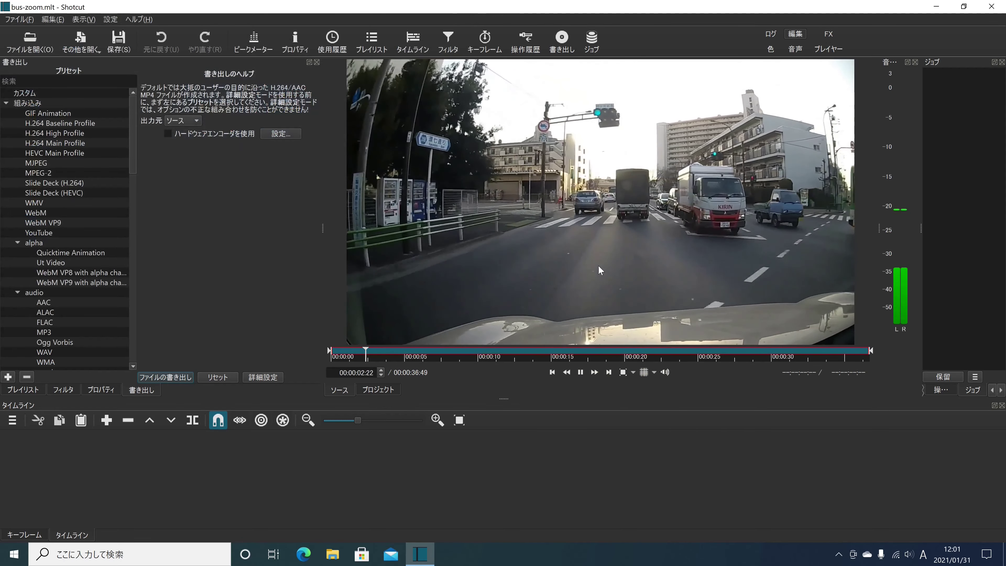
pyautogui.click(580, 372)
pyautogui.moveTo(592, 337); pyautogui.dragTo(232, 473)
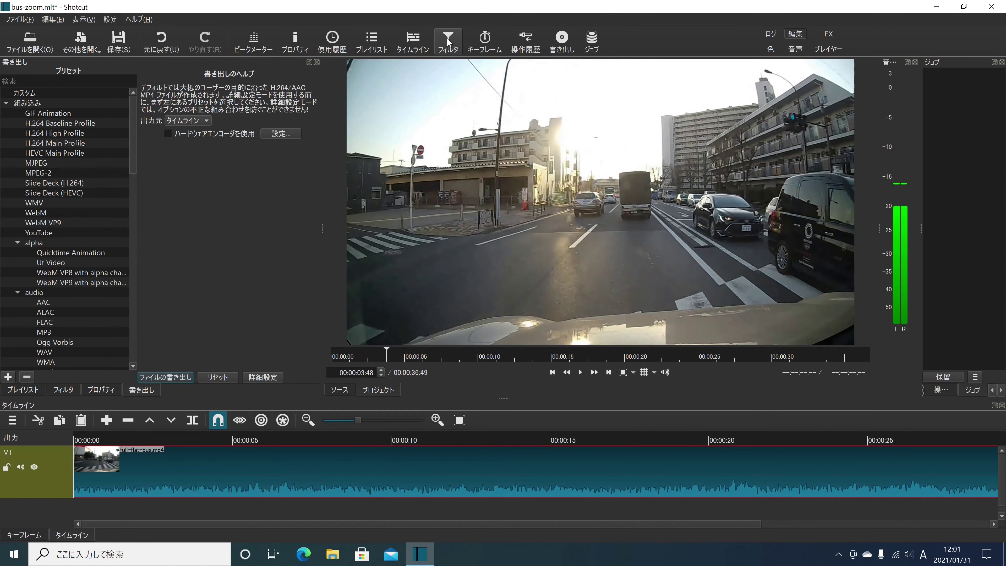
# - Add the サイズ・位置・回転 (size, position and rotate) filter to the full-flat-bus.mp4 clip
pyautogui.click(446, 37)
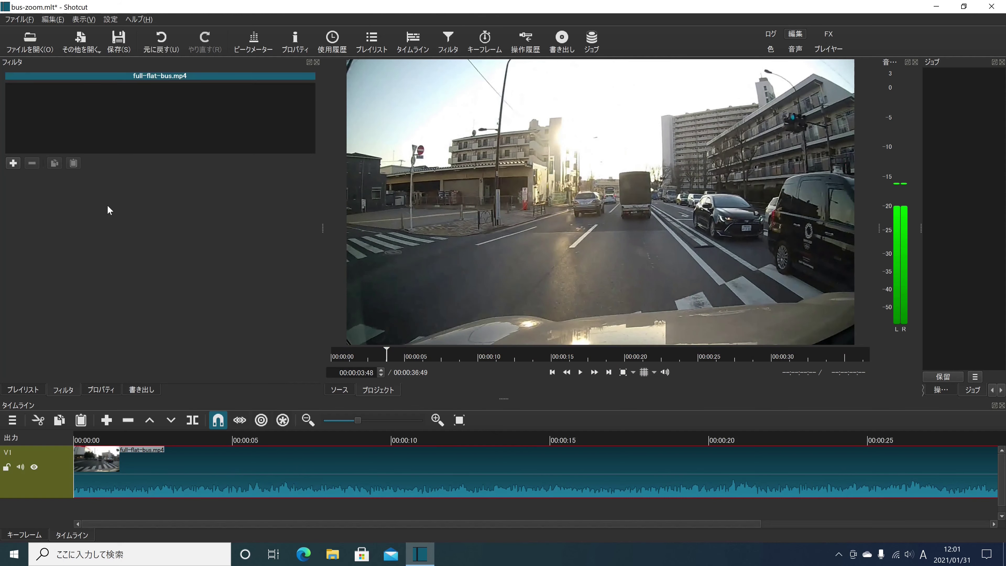
pyautogui.click(13, 163)
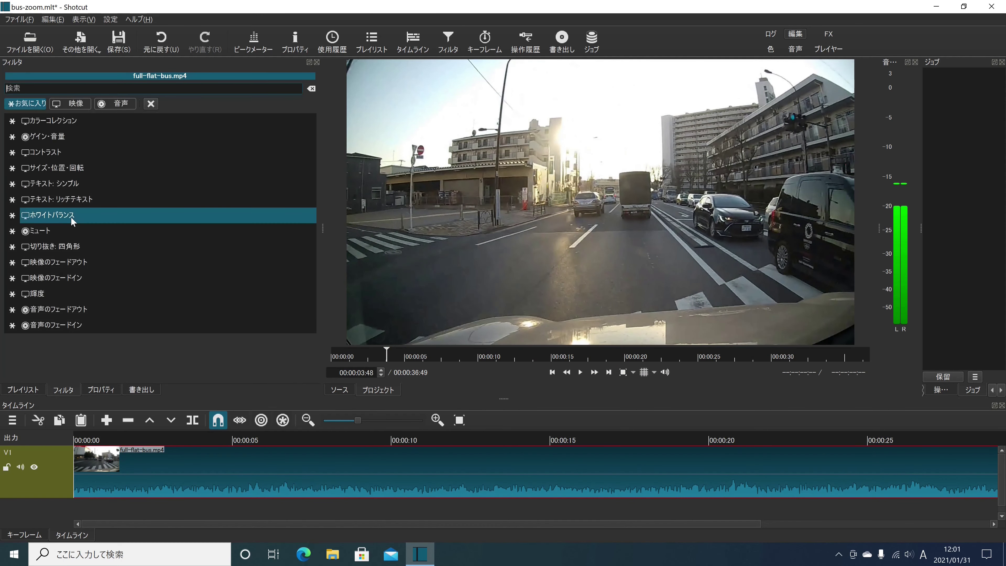
pyautogui.click(55, 168)
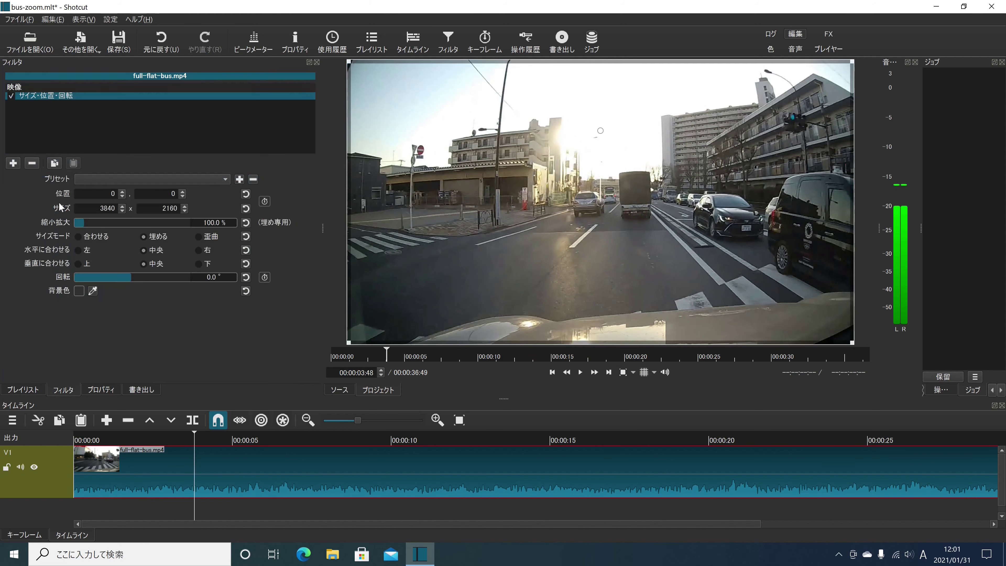
# - Enable size and position keyframes in the filter at 00:00:04:38 and display the clip's keyframe track
pyautogui.press('Home')
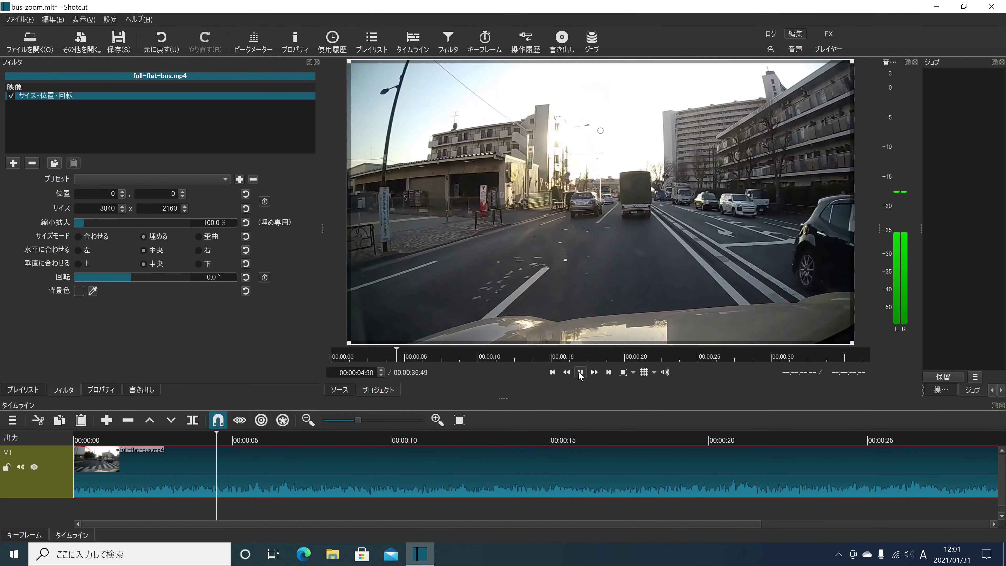
pyautogui.click(580, 373)
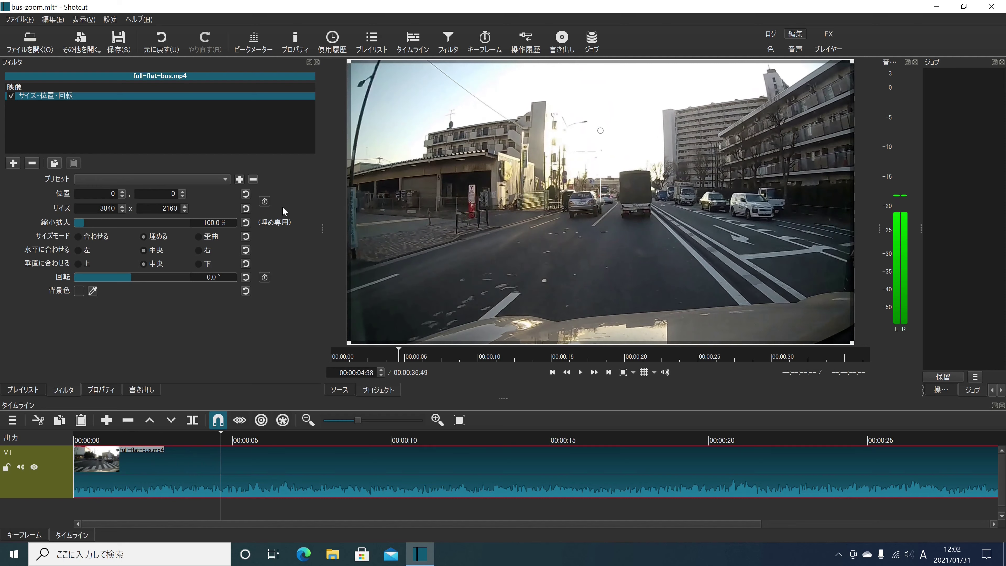
pyautogui.click(265, 202)
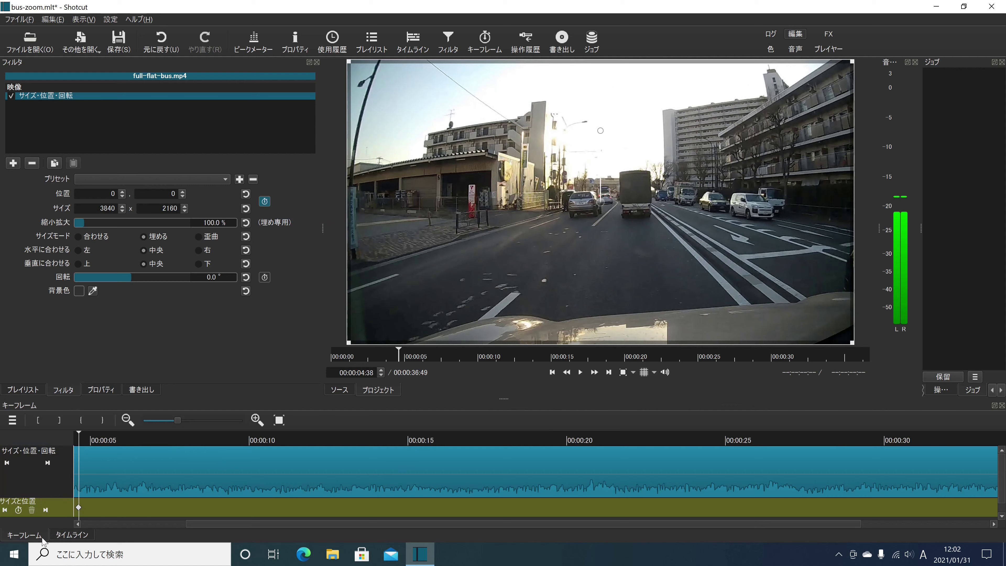
pyautogui.click(69, 536)
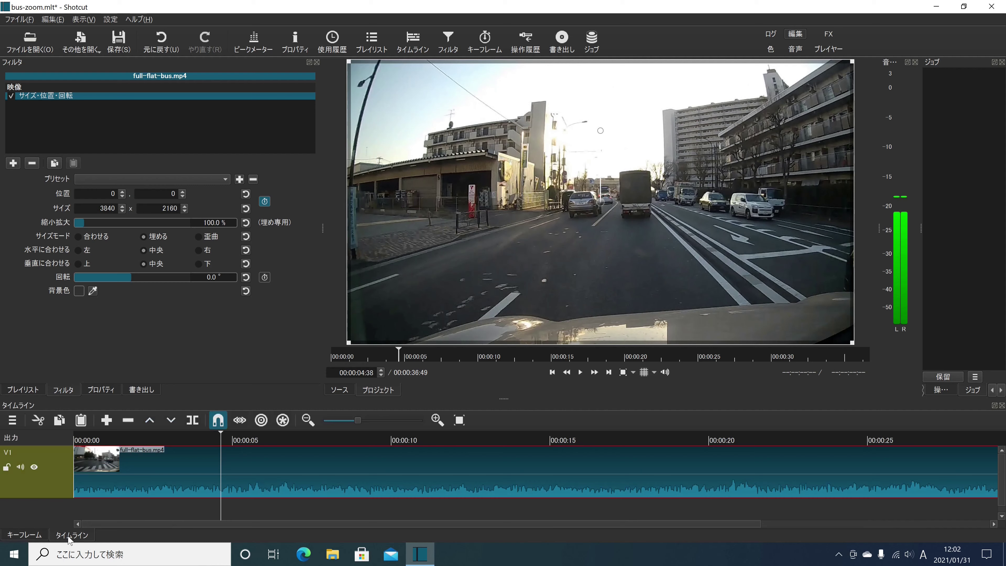
pyautogui.click(30, 537)
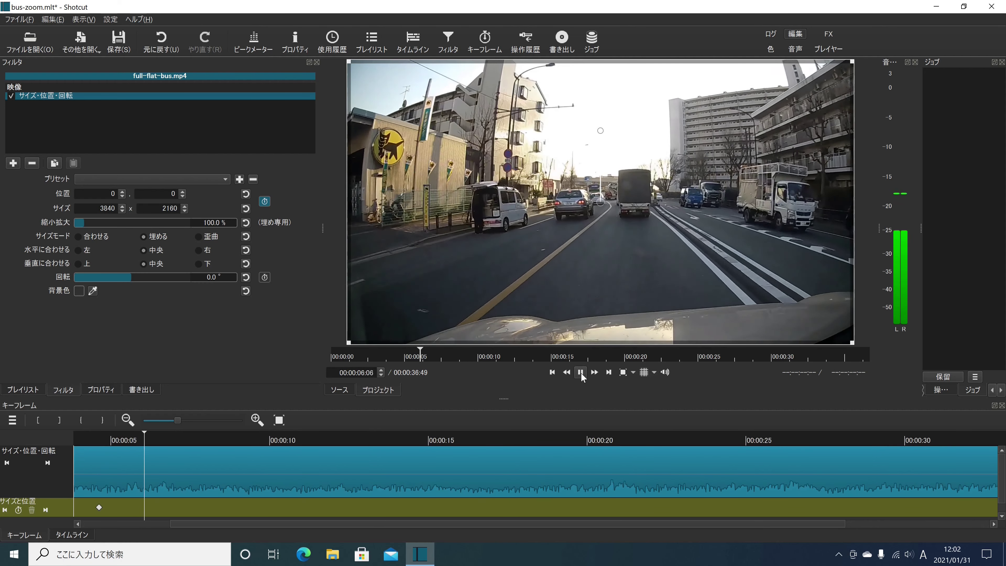
# - Zoom the picture to 200% at 00:00:07:51, shift it to about -1456, -858, and play on to 00:00:12:06
pyautogui.click(581, 373)
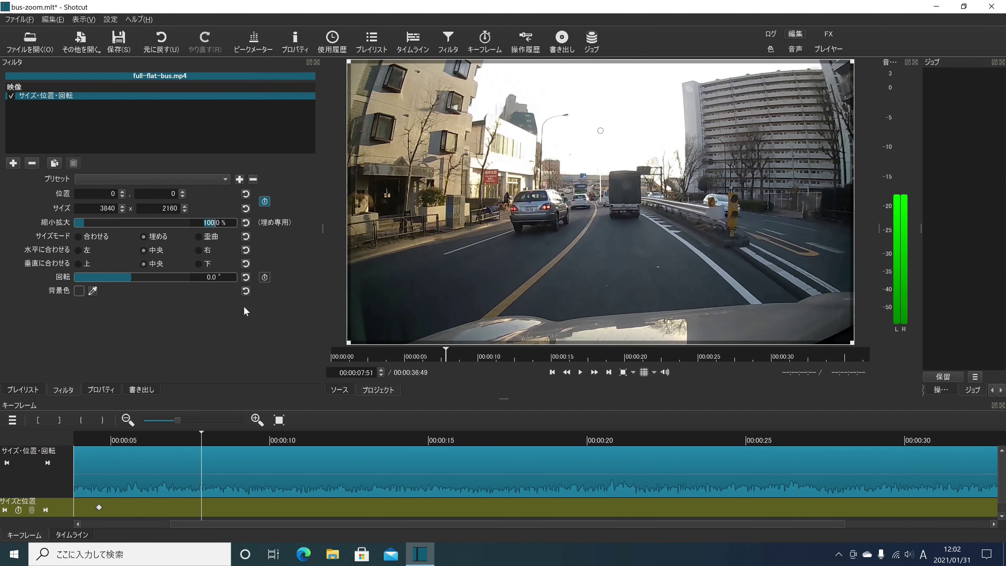
pyautogui.write('200')
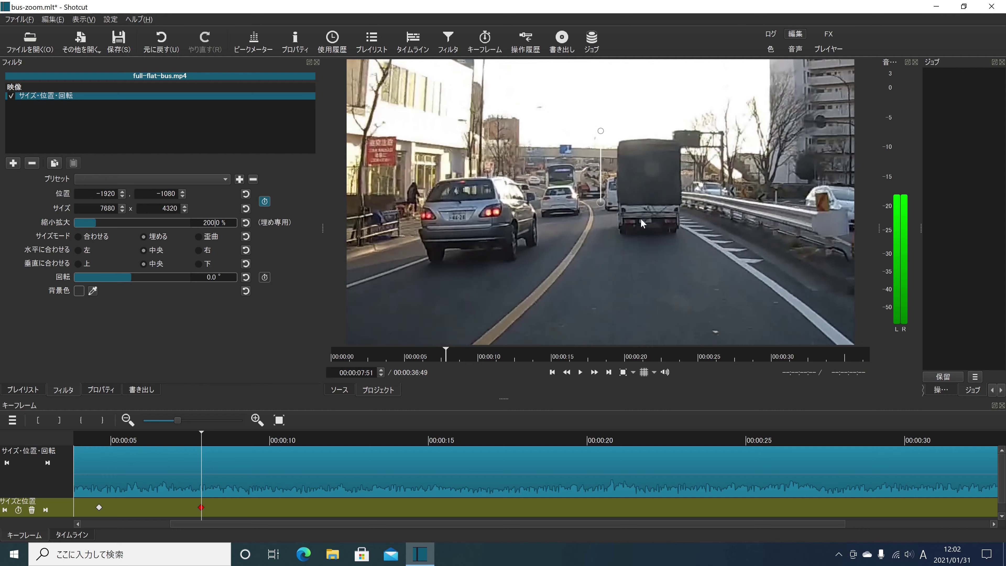
pyautogui.moveTo(606, 208); pyautogui.dragTo(660, 228)
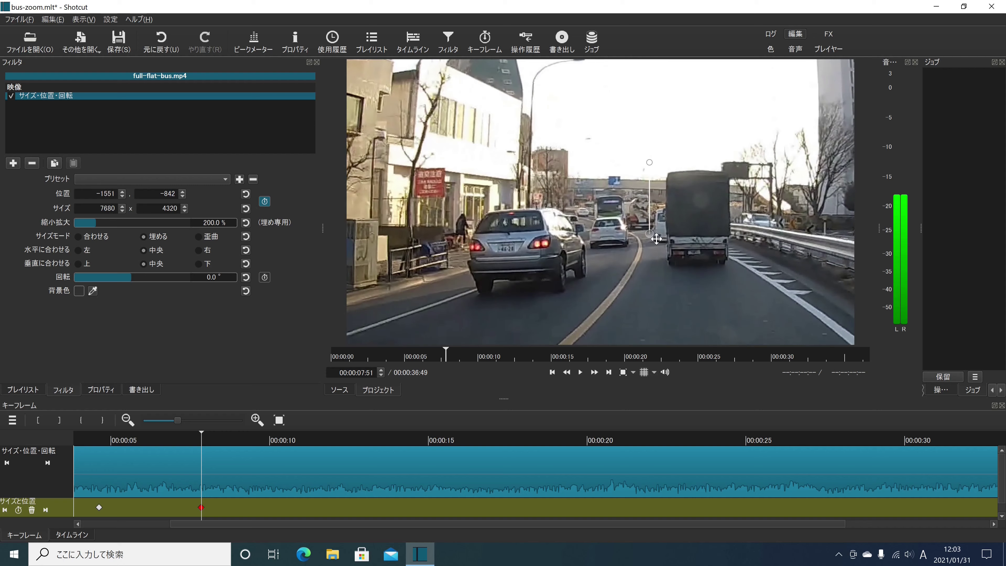
pyautogui.moveTo(652, 233); pyautogui.dragTo(669, 232)
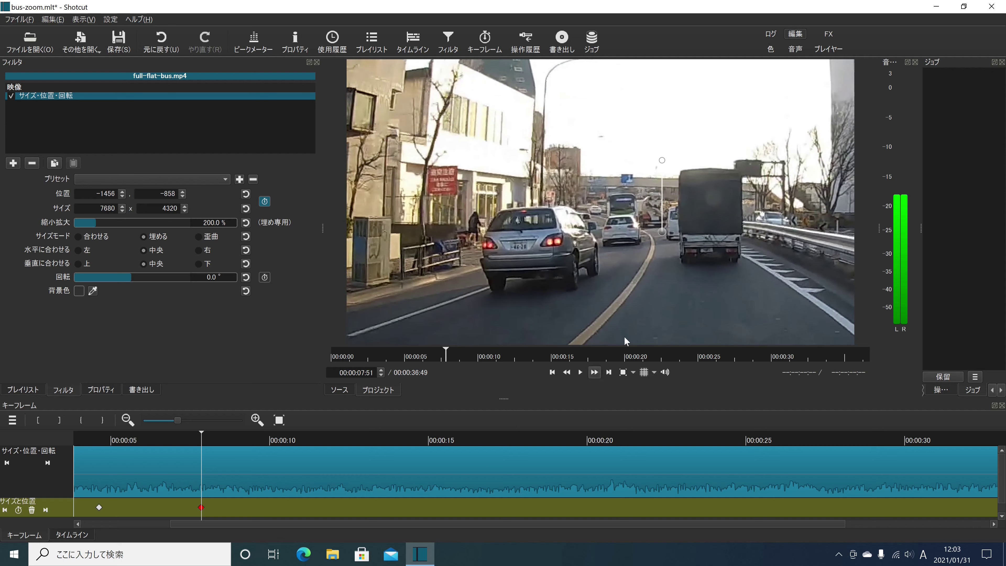
pyautogui.click(580, 373)
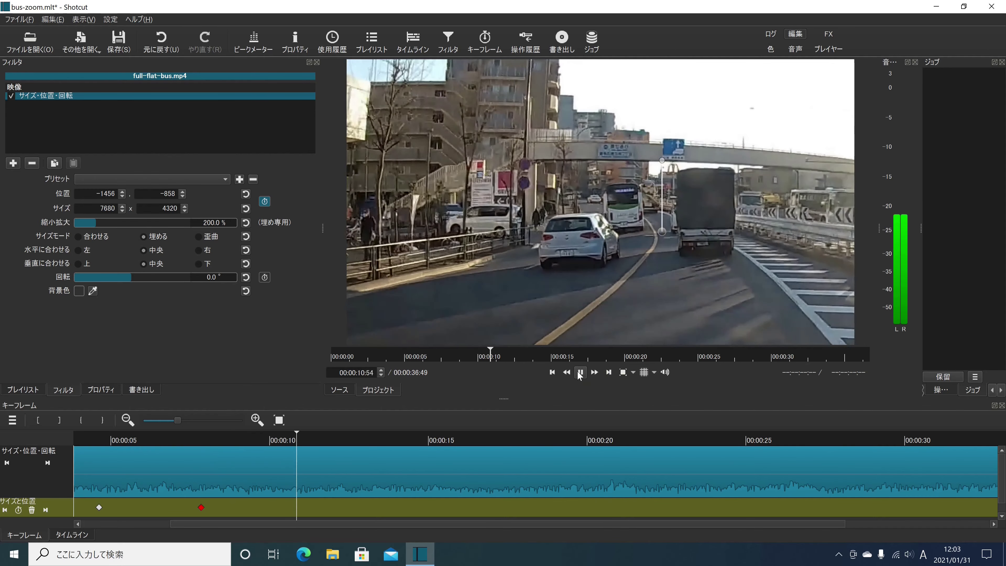
pyautogui.click(580, 373)
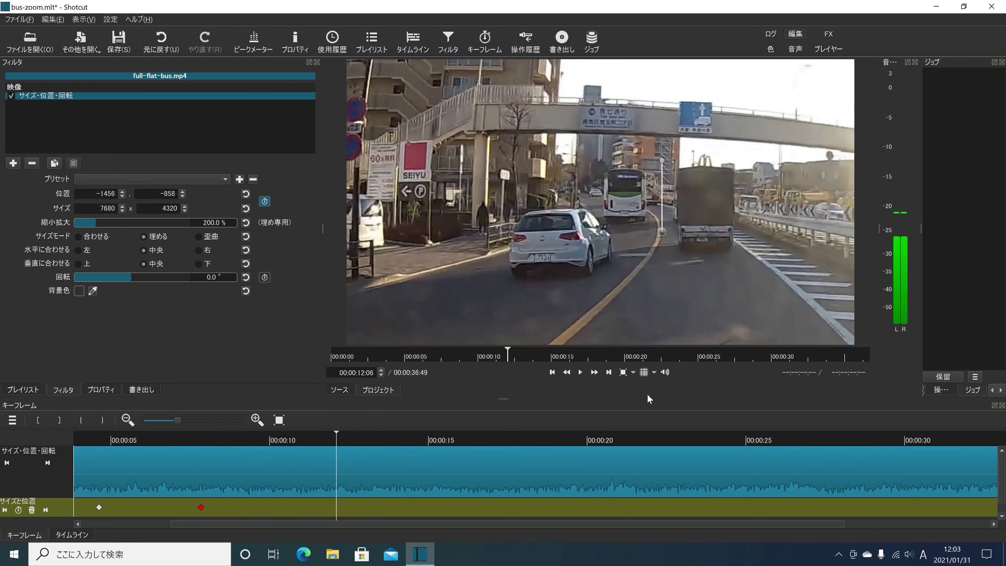
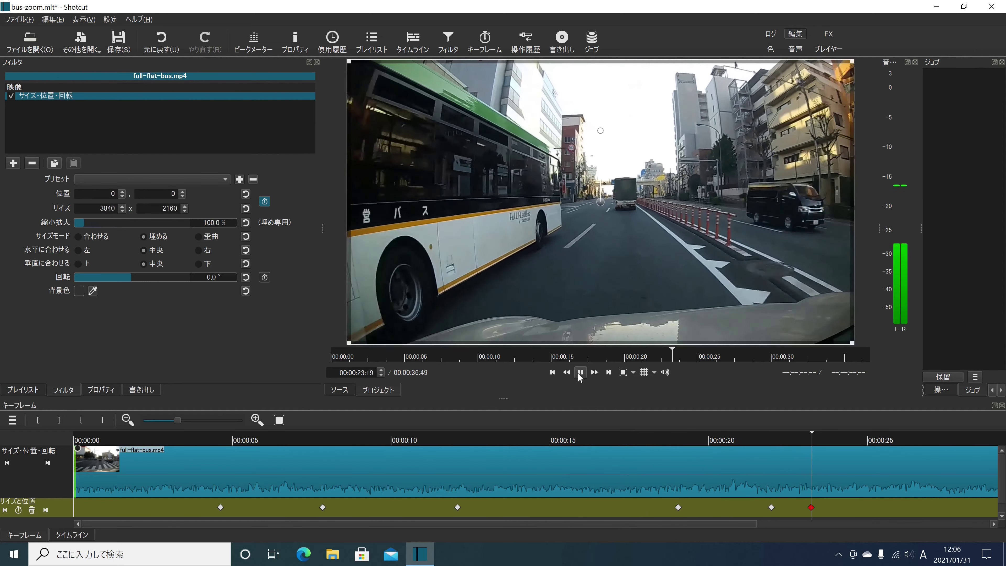
# - Set the zoom to 100% and reset the picture position to 0, 0 at 00:00:22:25
pyautogui.click(580, 374)
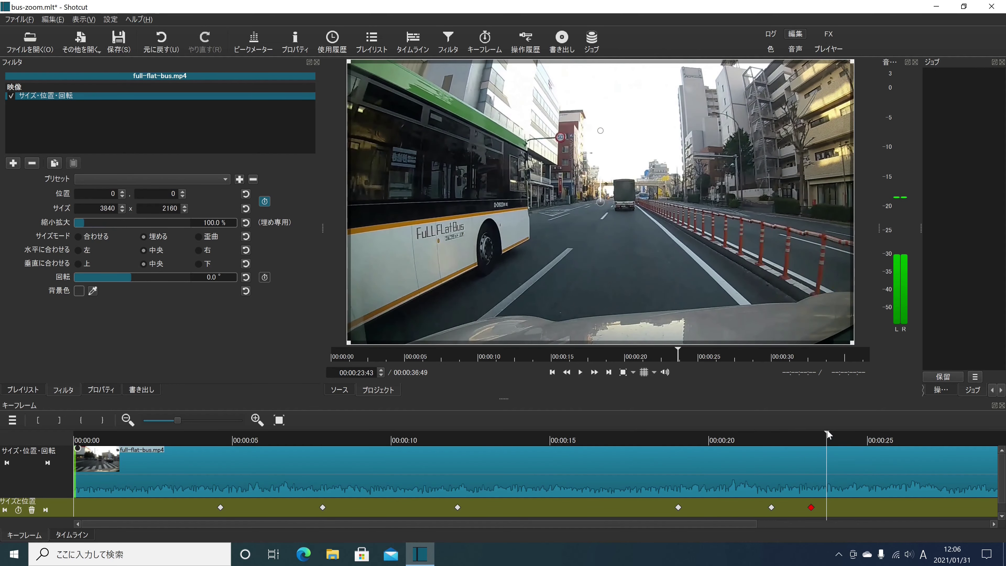
pyautogui.moveTo(824, 433); pyautogui.dragTo(784, 439)
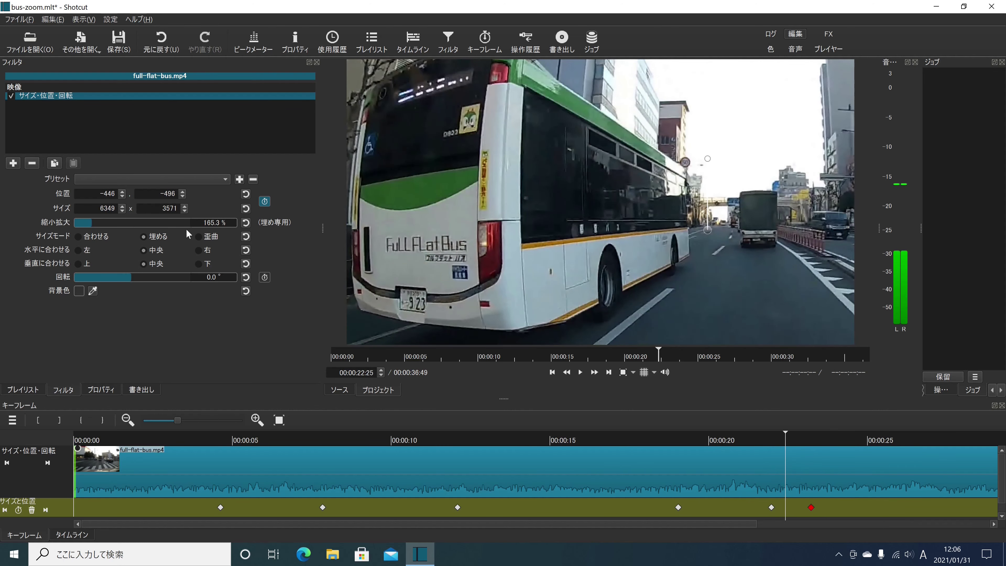
pyautogui.doubleClick(210, 223)
pyautogui.write('100')
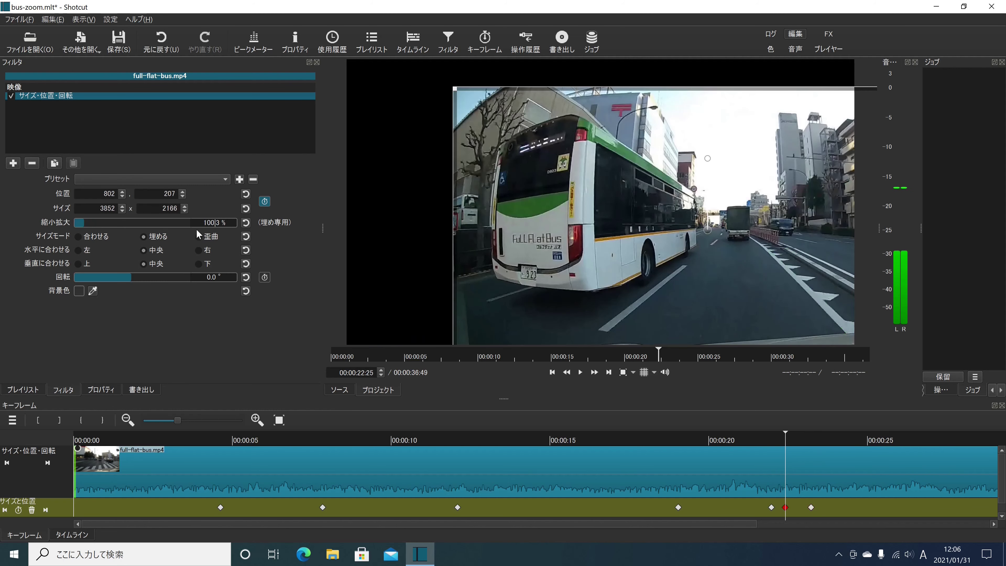
pyautogui.press('BackSpace')
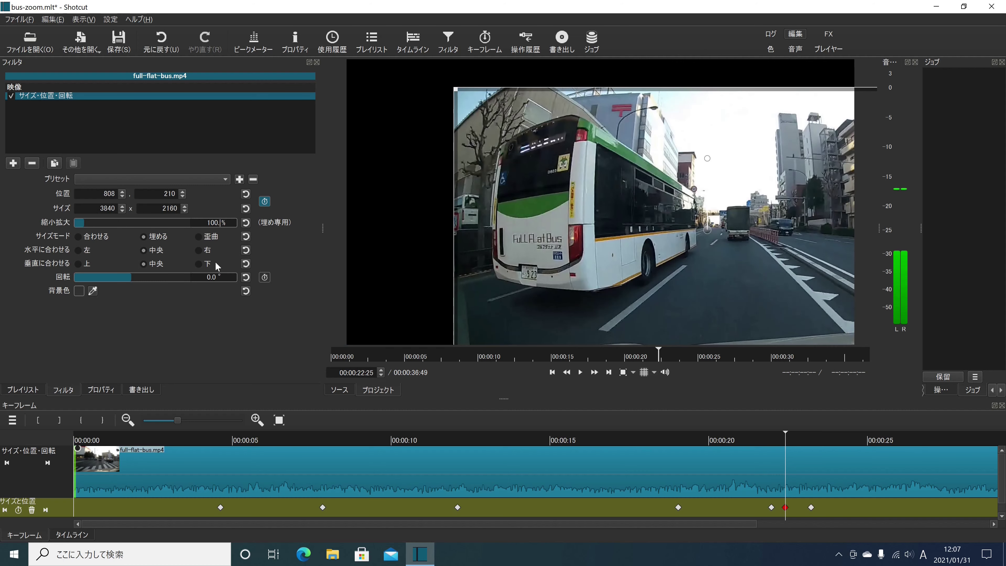
pyautogui.click(175, 193)
pyautogui.click(245, 195)
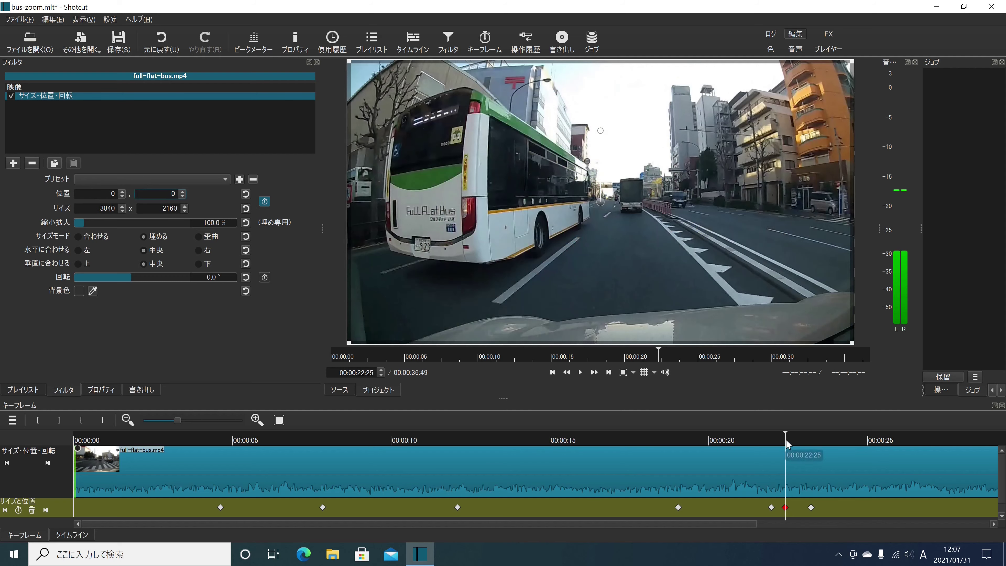
# - Replay the section around 00:00:20:30 to 00:00:23:00 to check the zoom-out on the bus
pyautogui.moveTo(786, 436); pyautogui.dragTo(725, 440)
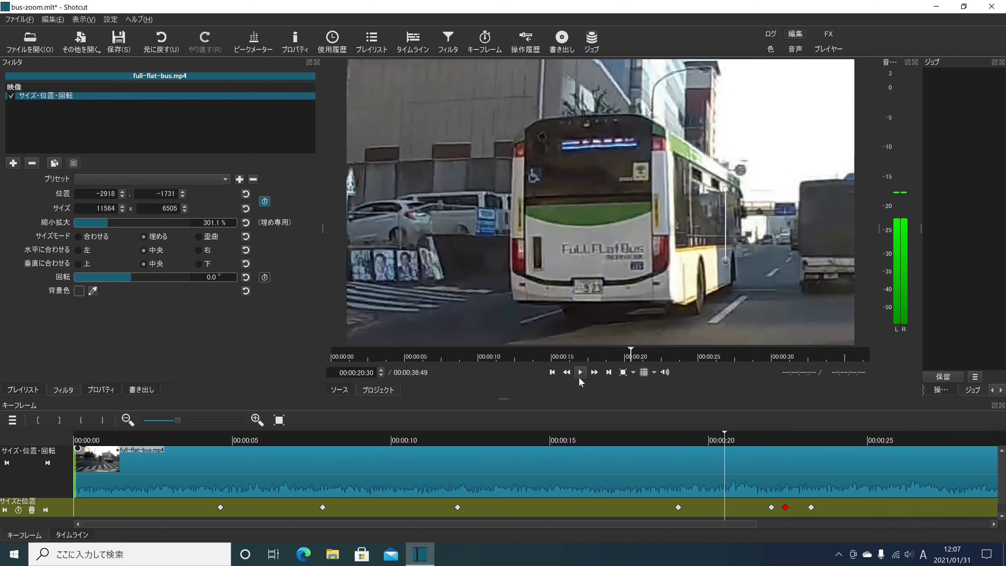
pyautogui.click(579, 374)
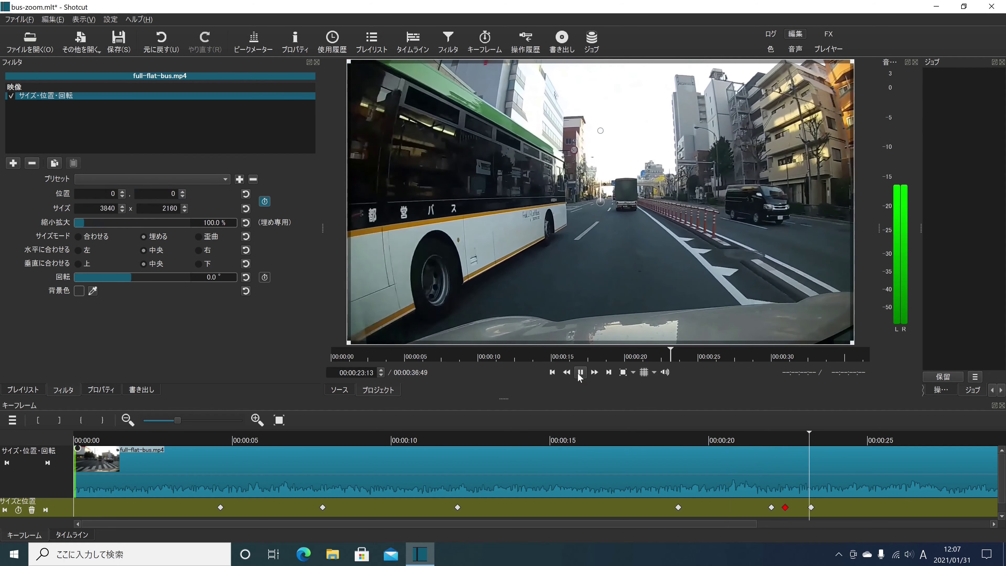
pyautogui.click(580, 373)
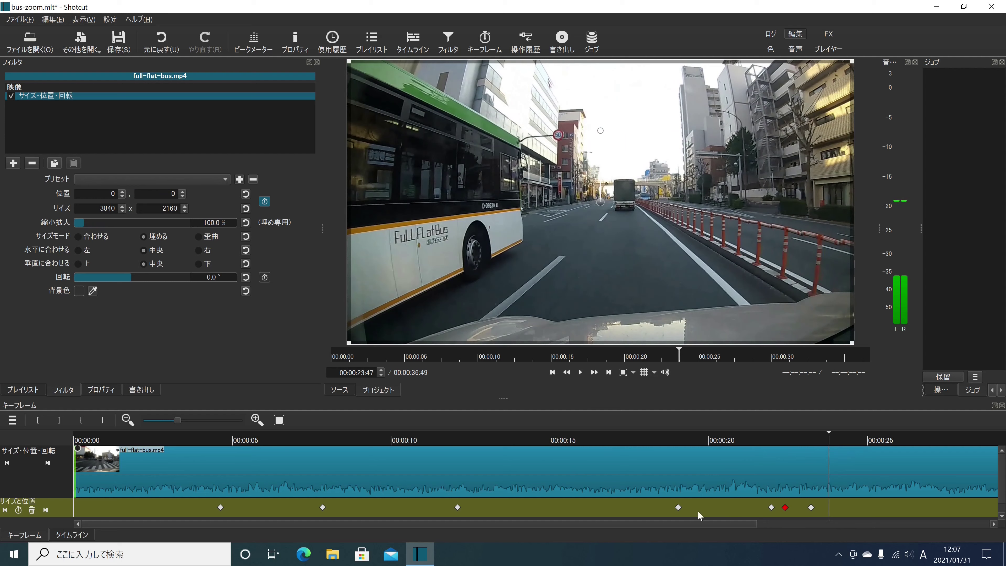
pyautogui.moveTo(829, 436); pyautogui.dragTo(675, 447)
pyautogui.moveTo(774, 455); pyautogui.dragTo(708, 460)
pyautogui.click(581, 374)
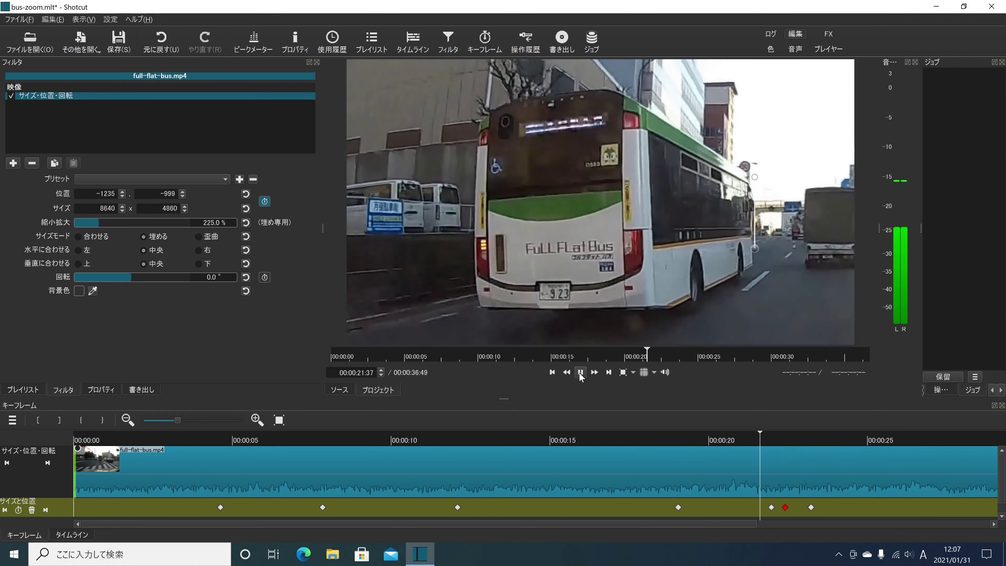
pyautogui.click(581, 373)
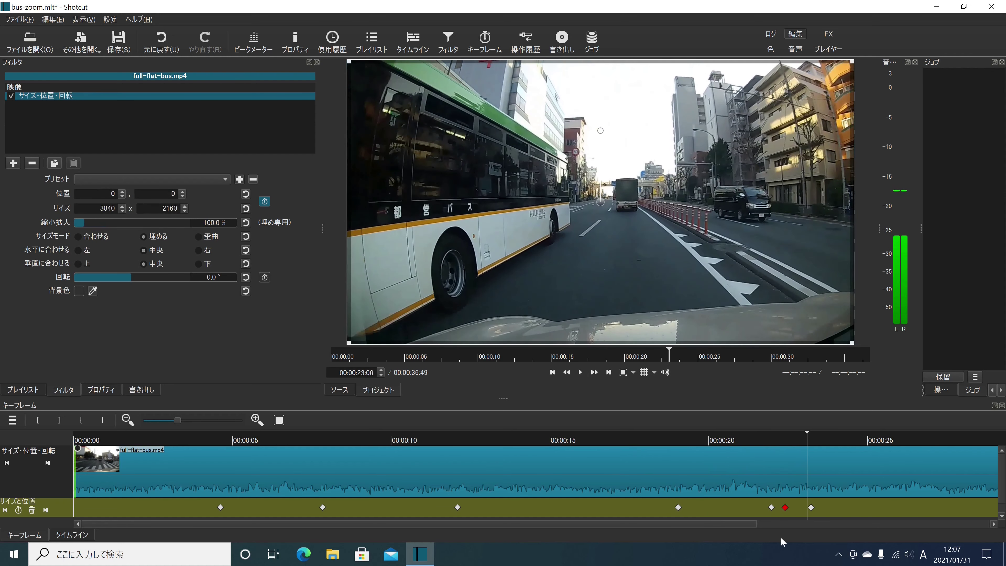
# - Move the size and position keyframe just before the one at 00:00:22:25 back to about 00:00:20:34
pyautogui.moveTo(775, 509); pyautogui.dragTo(727, 507)
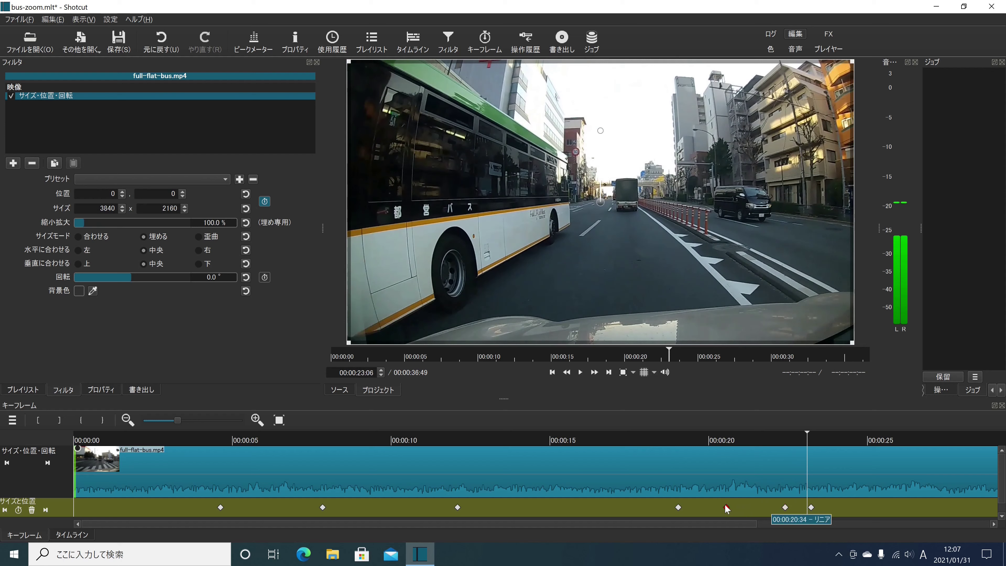
pyautogui.moveTo(727, 509); pyautogui.dragTo(727, 507)
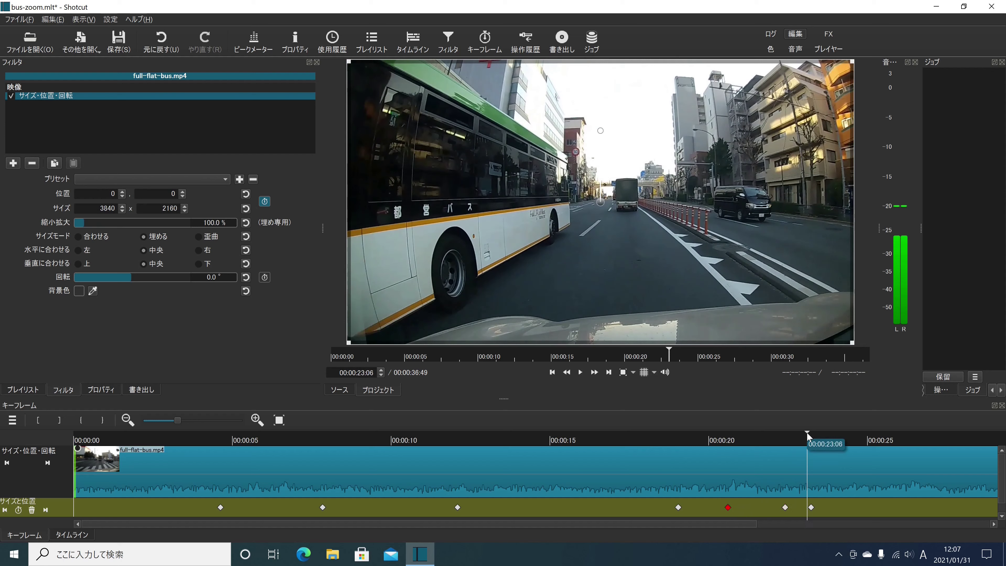
# - Scrub back before the moved keyframe and play through to about 00:00:24:24 to check the zoom-out
pyautogui.moveTo(807, 433); pyautogui.dragTo(726, 453)
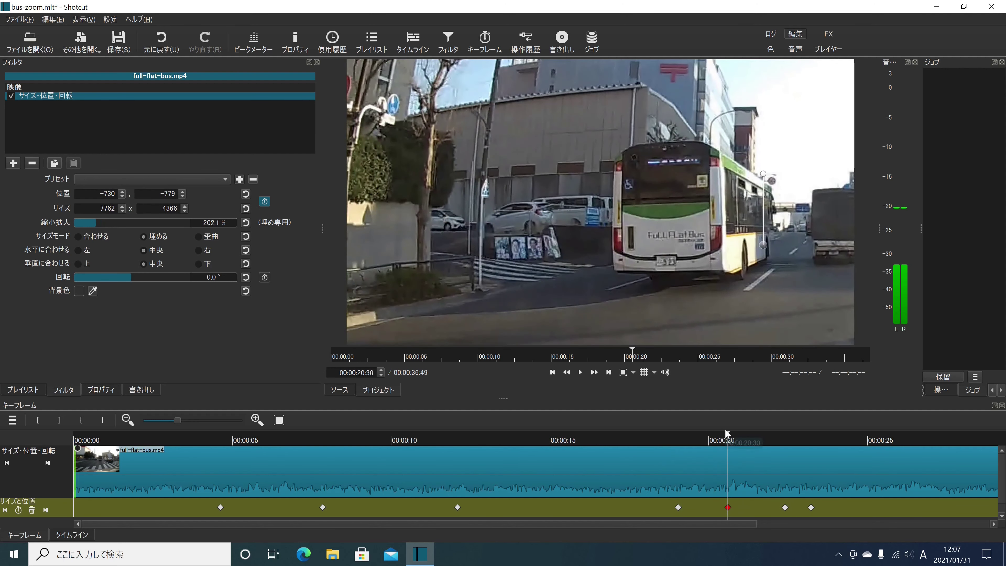
pyautogui.moveTo(727, 432); pyautogui.dragTo(588, 443)
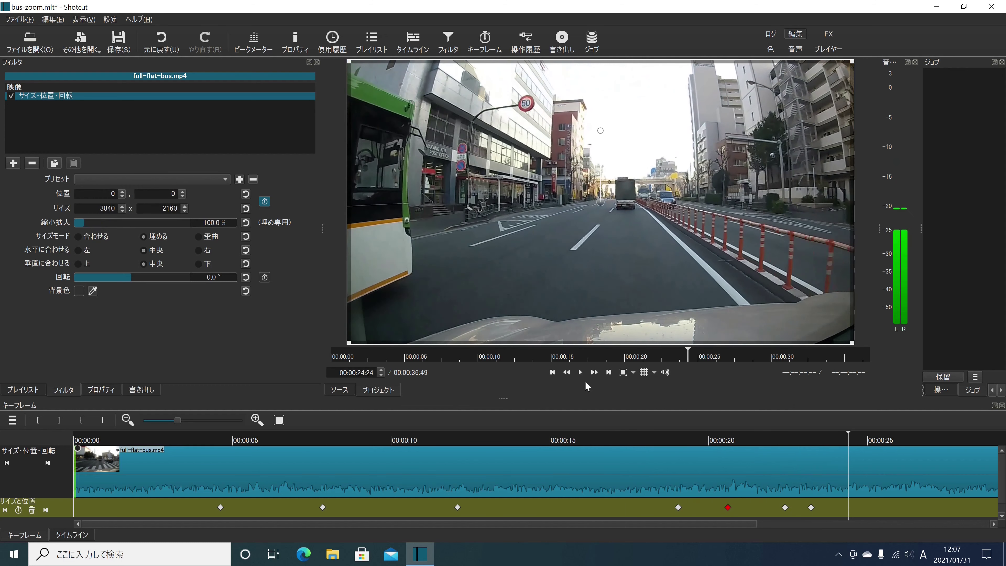
pyautogui.click(581, 372)
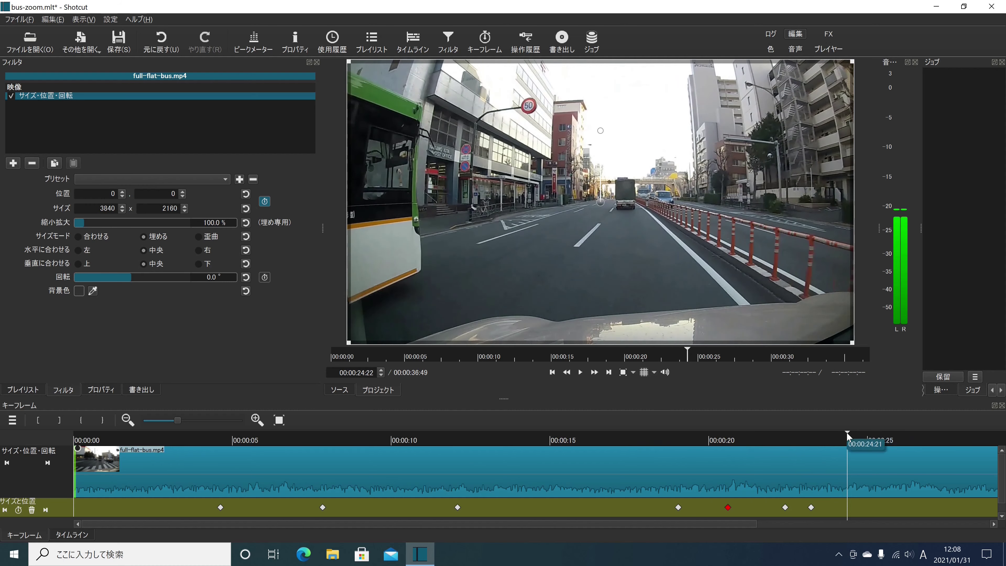
# - Play the clip from about 00:00:17 through to 00:00:27:46 to check the bus zoom and find the next keyframe point
pyautogui.moveTo(848, 440); pyautogui.dragTo(623, 448)
pyautogui.click(581, 372)
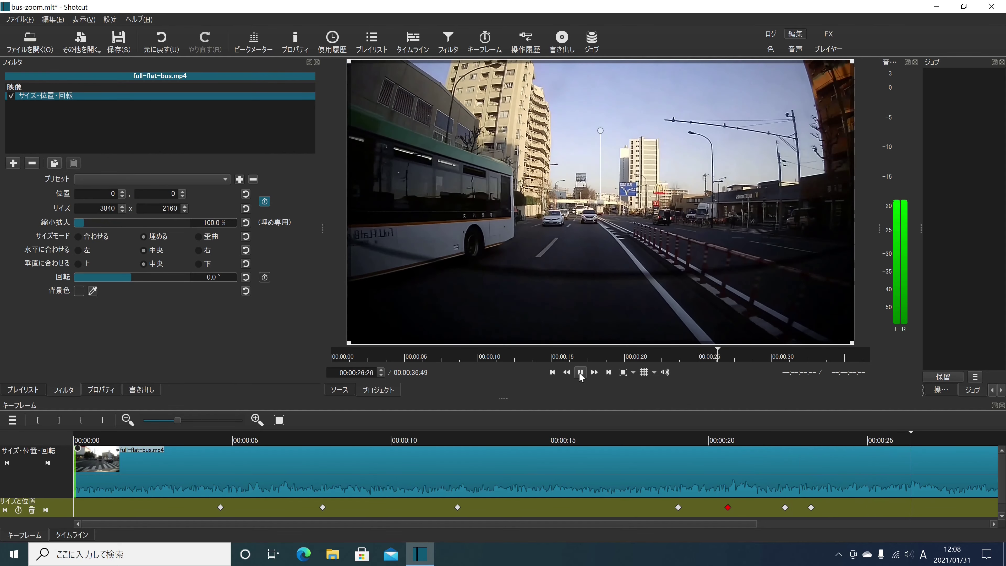
pyautogui.click(580, 373)
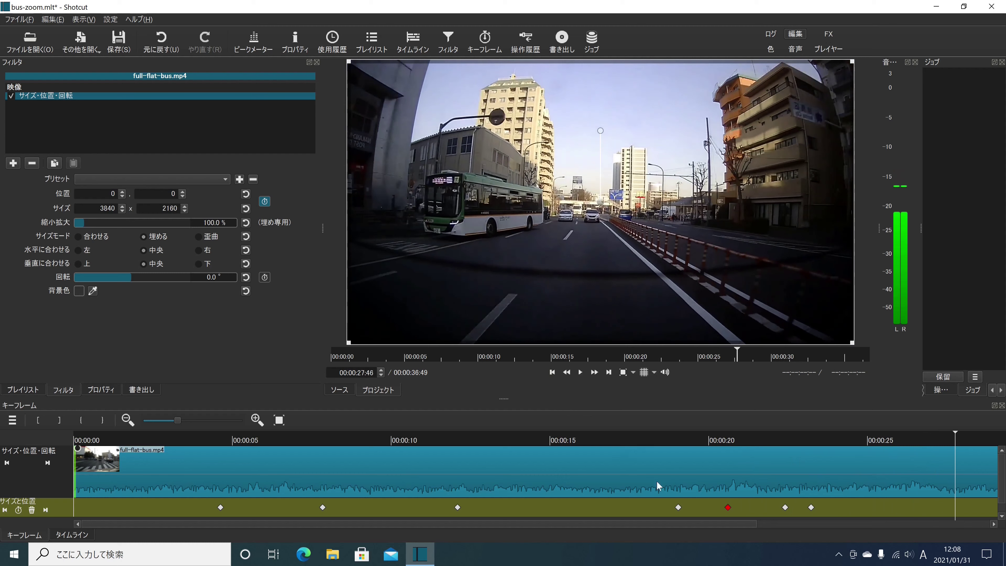
# - Add a size and position keyframe at 00:00:27:46 by nudging the picture, and reset its position to 0, 0
pyautogui.moveTo(598, 523); pyautogui.dragTo(835, 532)
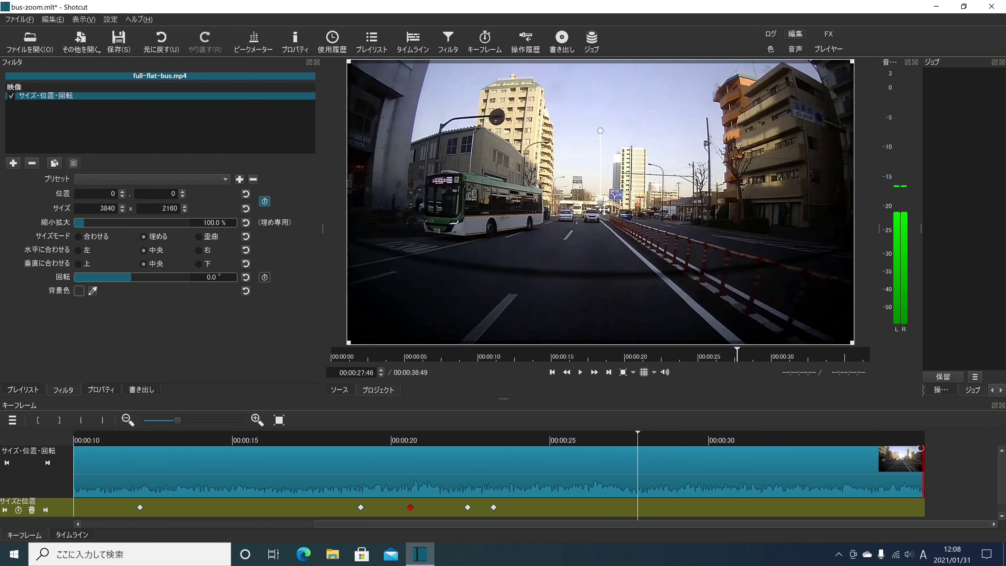
pyautogui.moveTo(606, 209)
pyautogui.mouseDown()
pyautogui.moveTo(575, 181)
pyautogui.moveTo(588, 202)
pyautogui.mouseUp()
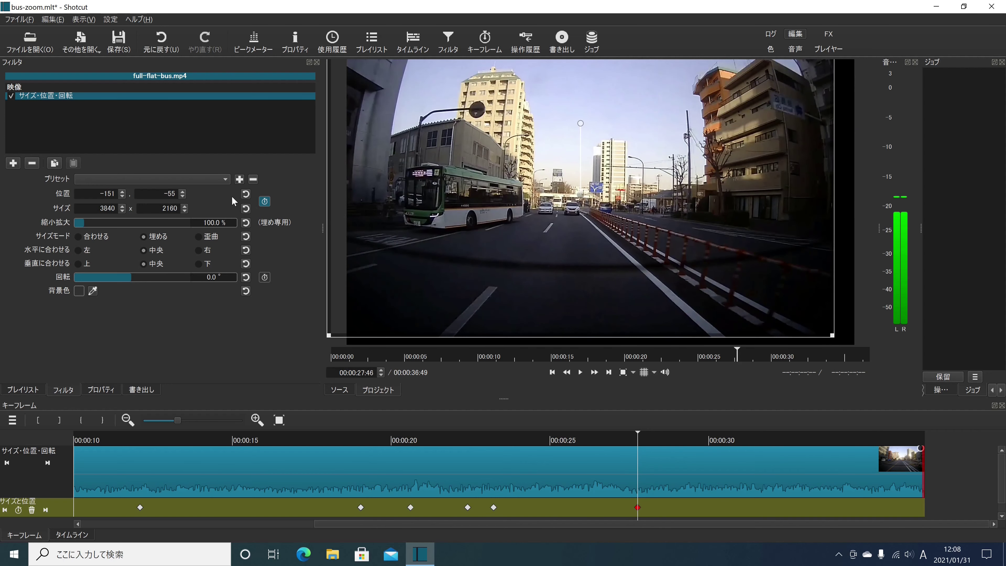
pyautogui.click(246, 194)
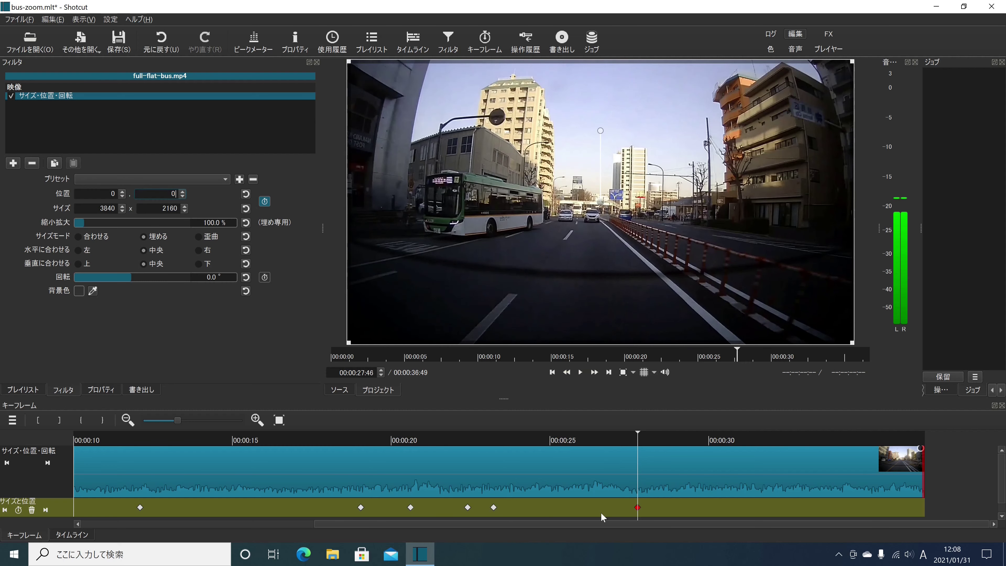
# - Play from about 00:00:23:15, pausing on the way, and stop at 00:00:30:53 where the oncoming bus is in the distance
pyautogui.moveTo(638, 438); pyautogui.dragTo(480, 441)
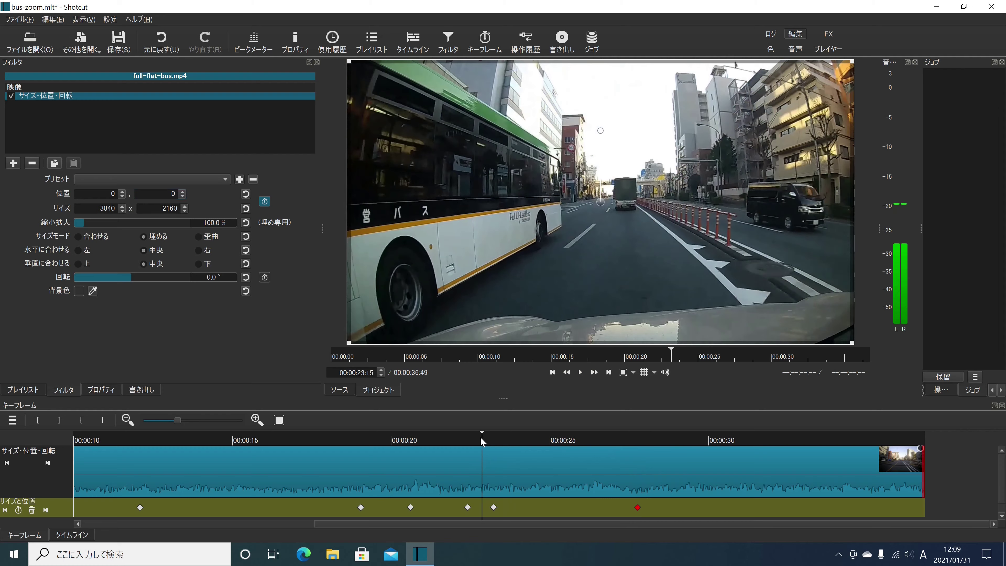
pyautogui.click(580, 373)
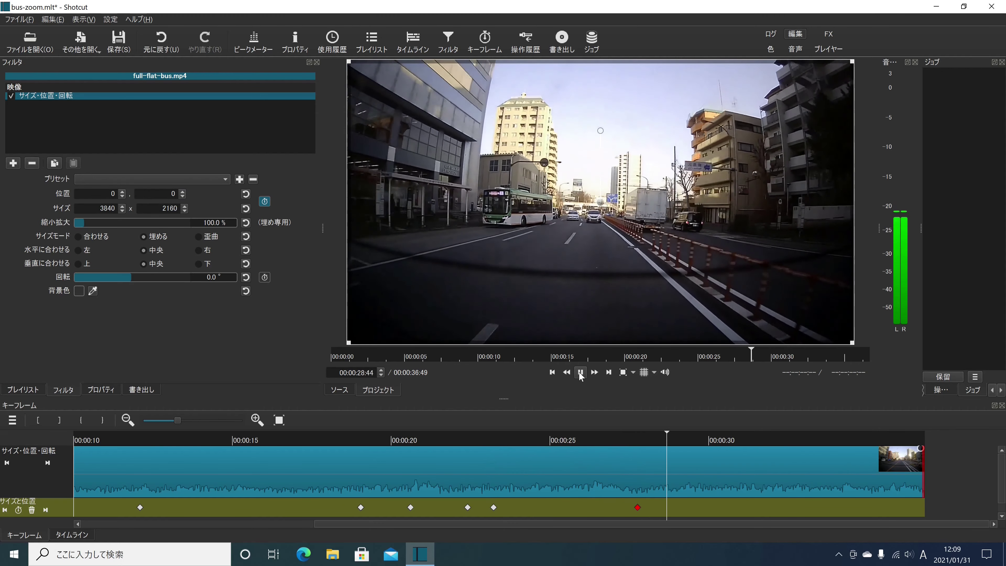
pyautogui.click(580, 373)
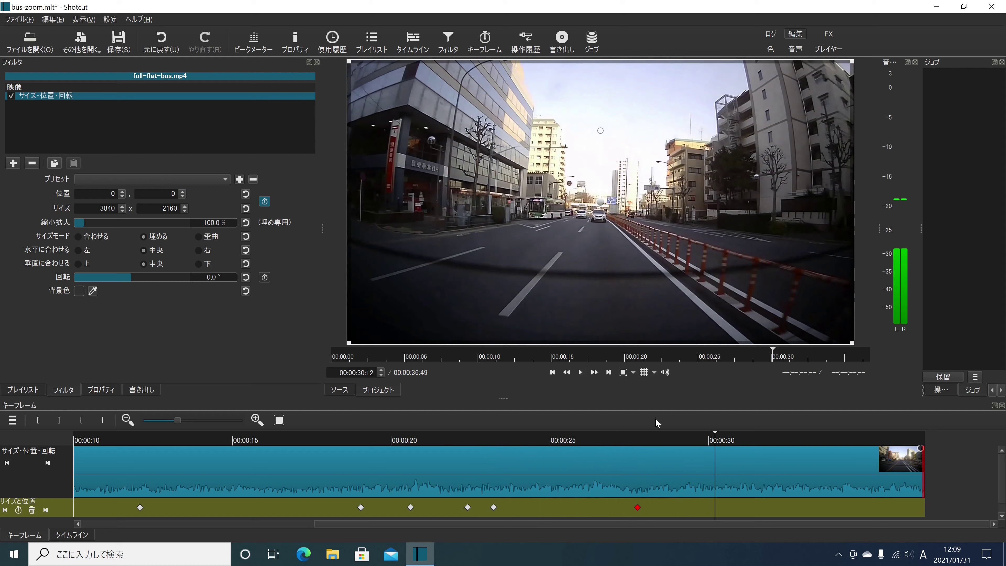
pyautogui.click(580, 373)
pyautogui.click(580, 373)
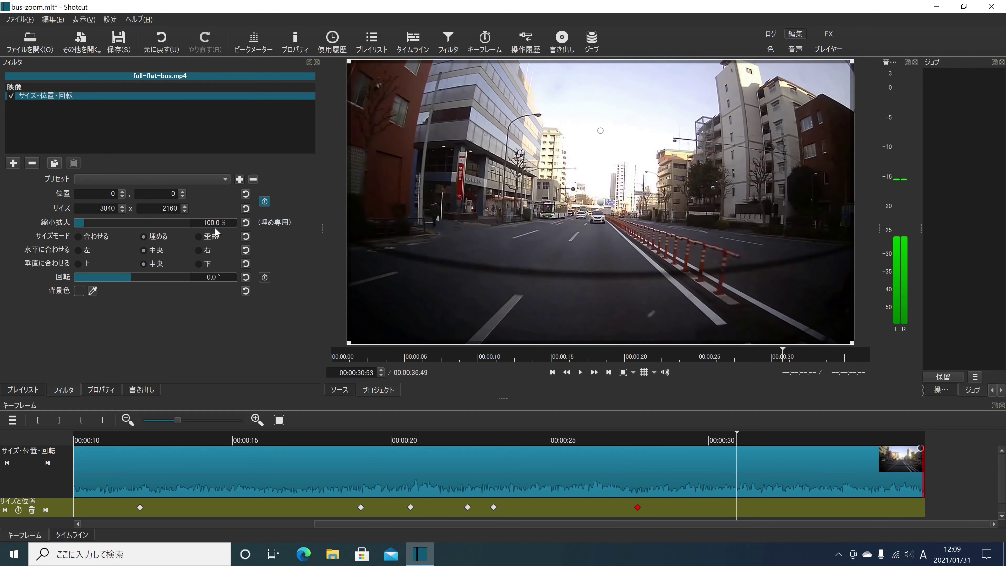
# - Zoom the picture to 400% at 00:00:30:53 and shift it horizontally to position -4298, -3240 to centre the oncoming bus
pyautogui.write('300')
pyautogui.press('Return')
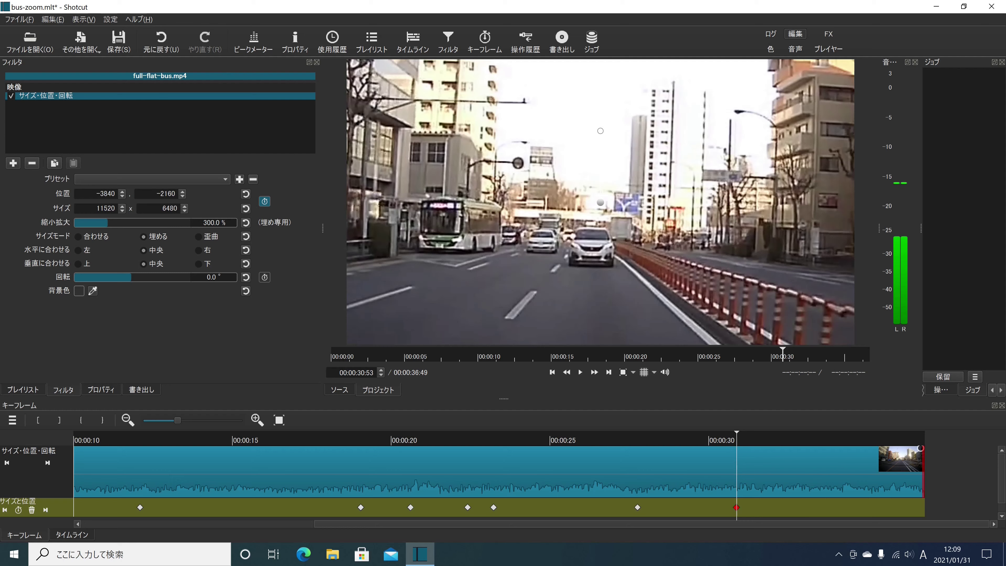
pyautogui.hotkey('shift', 'Home')
pyautogui.write('400')
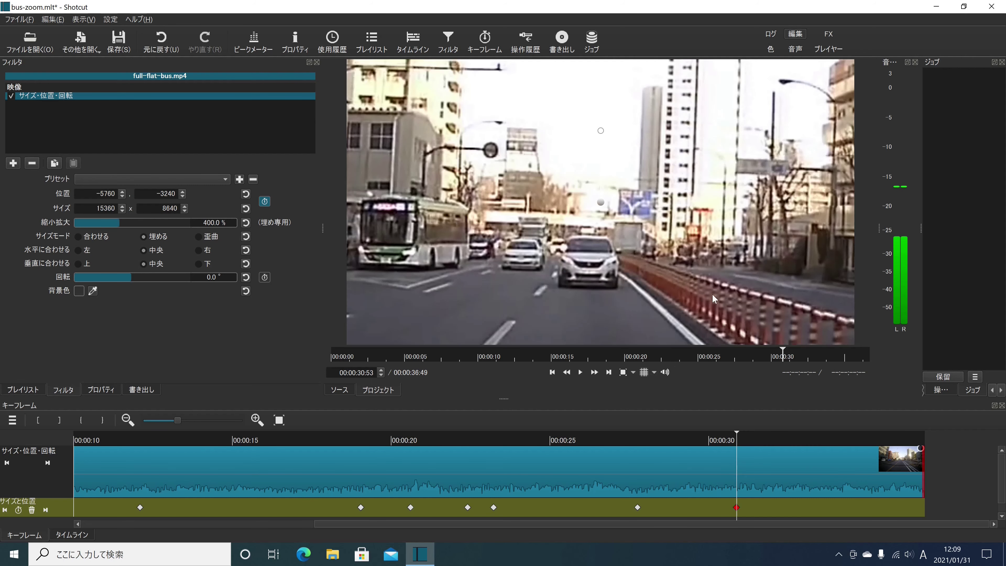
pyautogui.moveTo(610, 207); pyautogui.dragTo(800, 207)
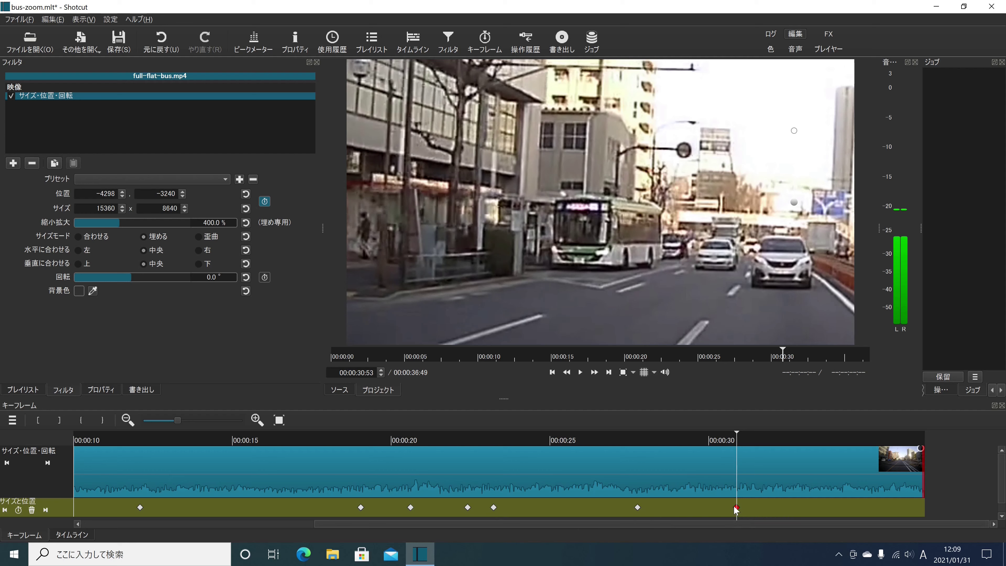
# - Play from about 00:00:22:47 to the clip's end at 00:00:36:46 to check the zoom-in on the oncoming bus
pyautogui.moveTo(735, 430); pyautogui.dragTo(478, 457)
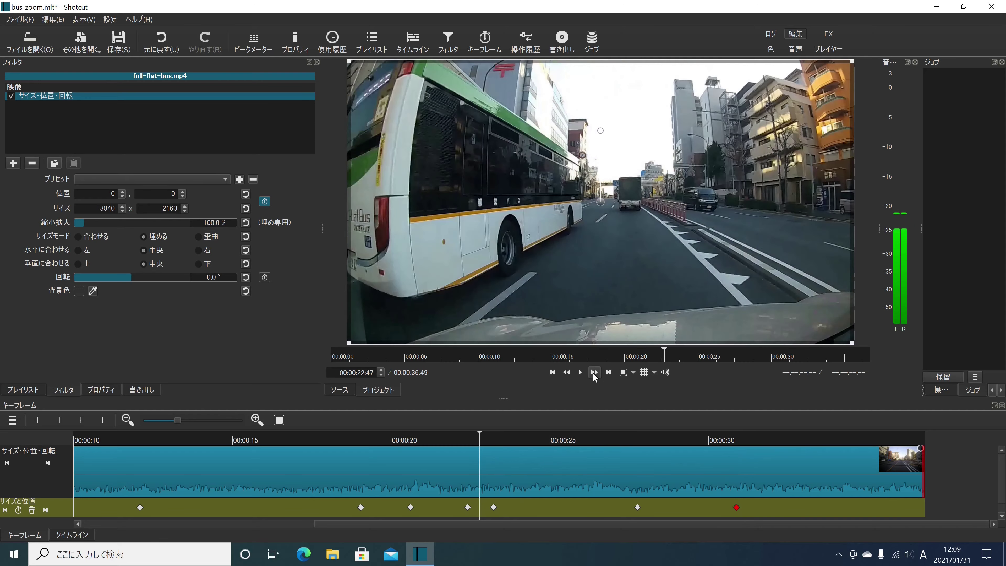
pyautogui.click(580, 372)
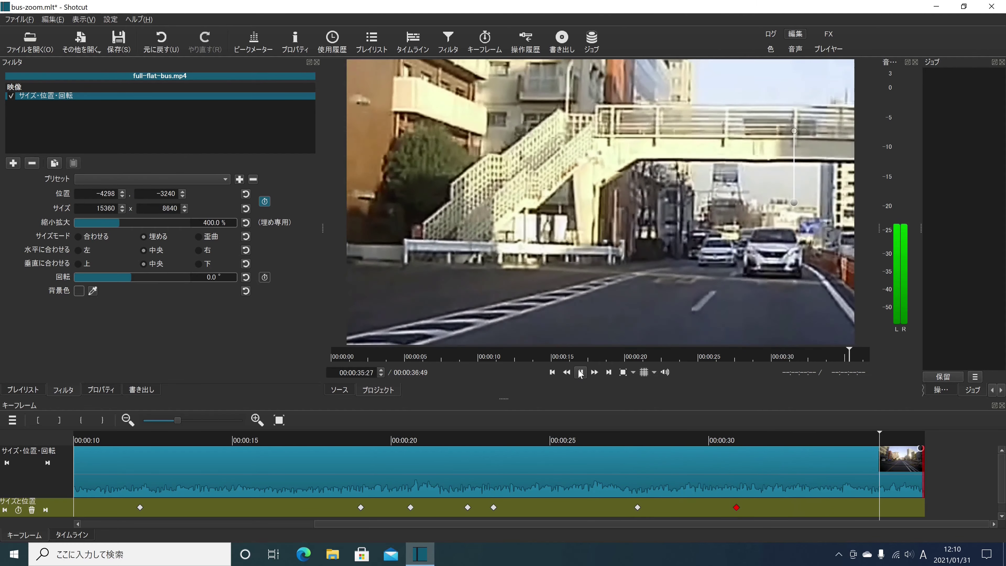
pyautogui.click(581, 373)
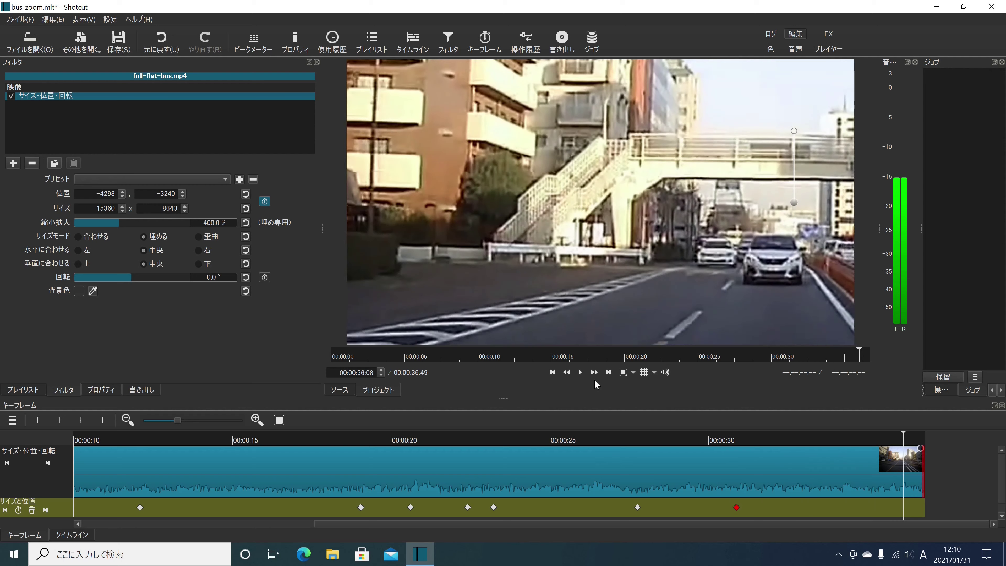
pyautogui.click(580, 373)
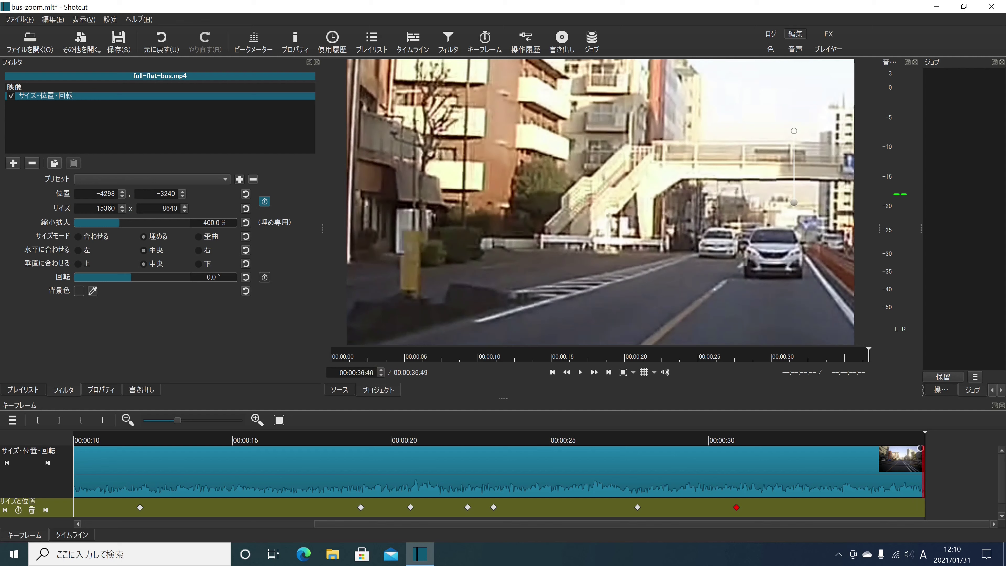
# - Set the zoom to 100% and reset the picture position to 0, 0 at 00:00:36:46
pyautogui.moveTo(203, 223); pyautogui.dragTo(268, 224)
pyautogui.write('100')
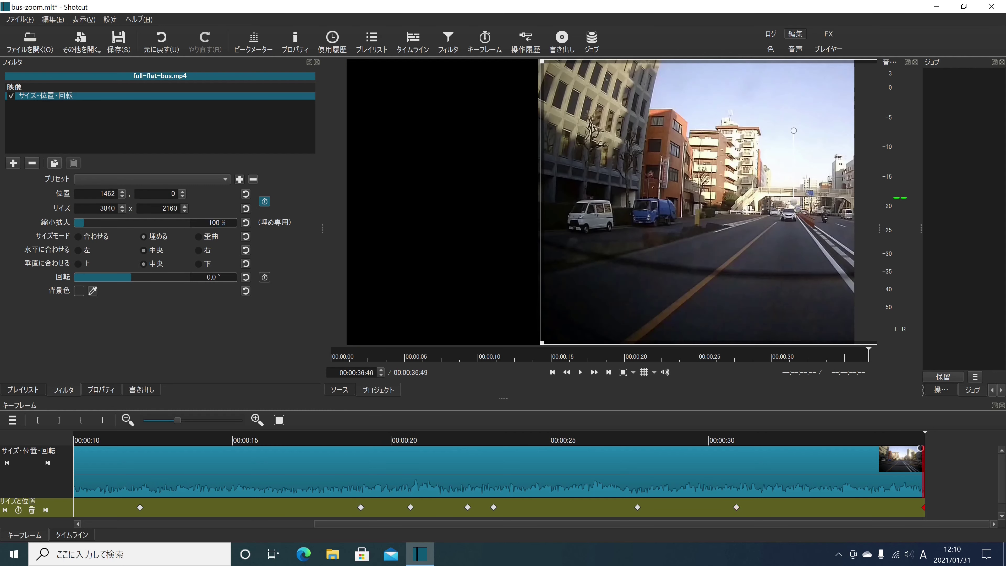
pyautogui.click(246, 195)
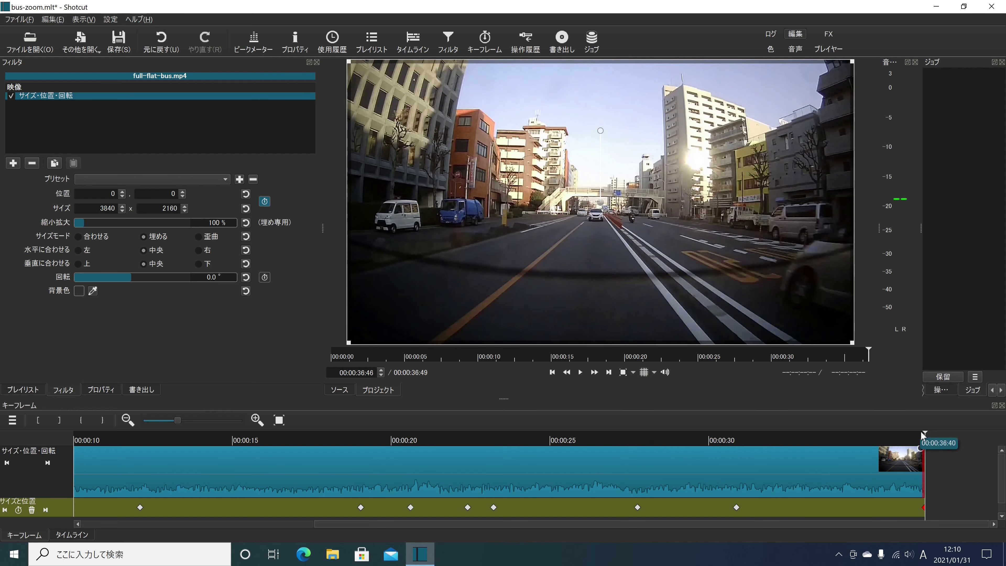
# - Replay from just before 00:00:30 to the clip's end to check the zoom-out, and return to the start of the keyframe track
pyautogui.moveTo(926, 436); pyautogui.dragTo(701, 471)
pyautogui.click(580, 372)
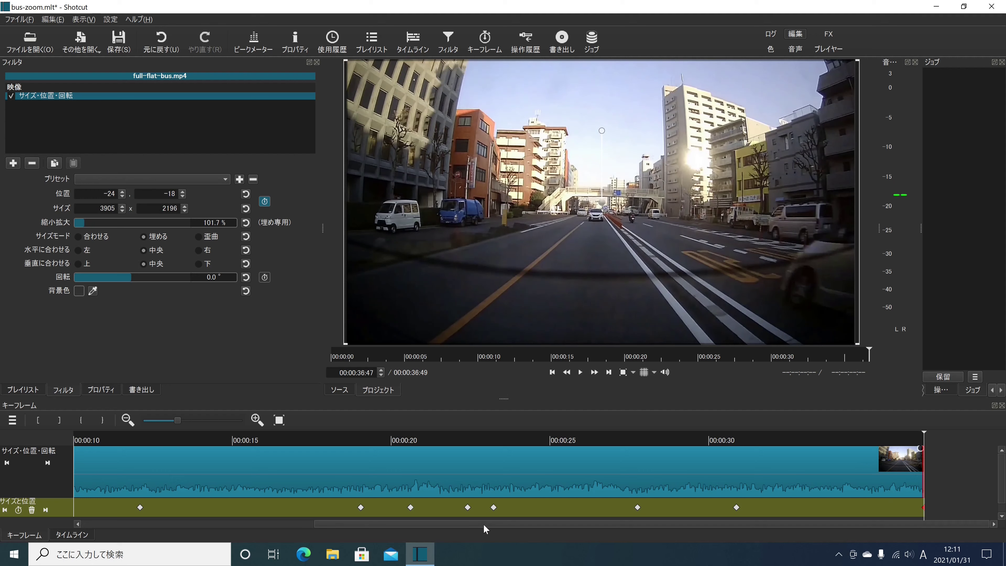
pyautogui.moveTo(483, 524); pyautogui.dragTo(245, 530)
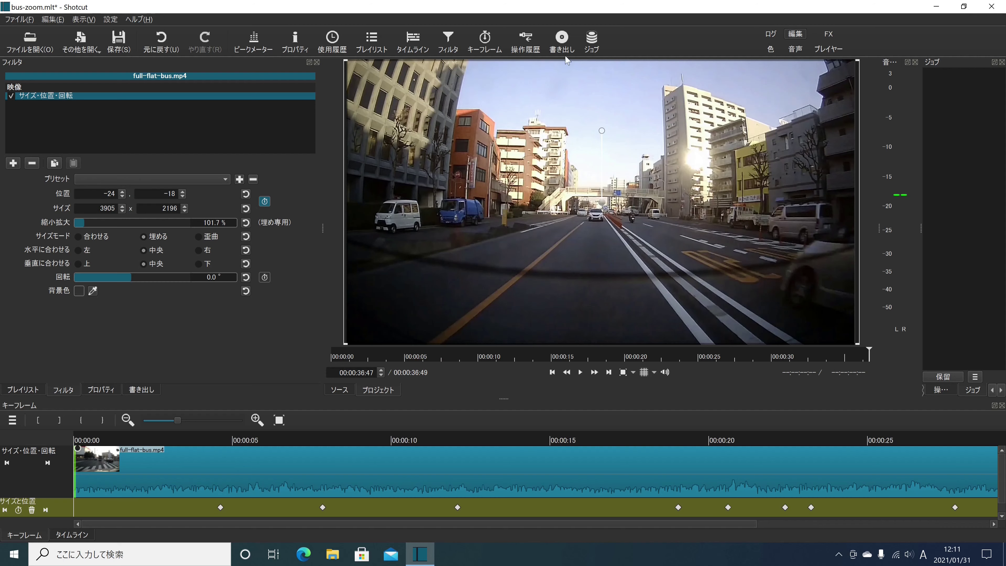
# - Export the timeline with the default settings as the mp4 file bus-zoom on the desktop
pyautogui.click(563, 40)
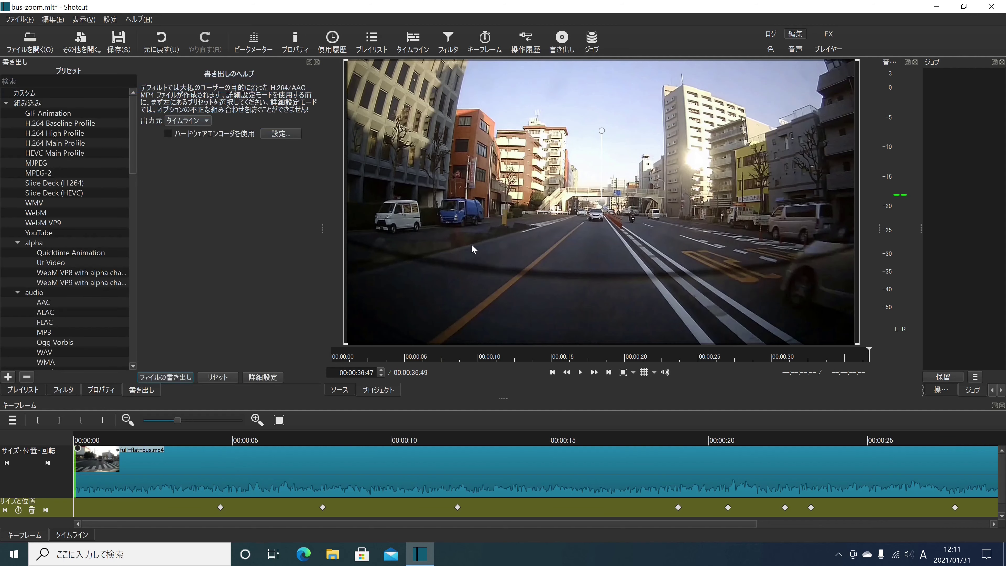
pyautogui.click(171, 379)
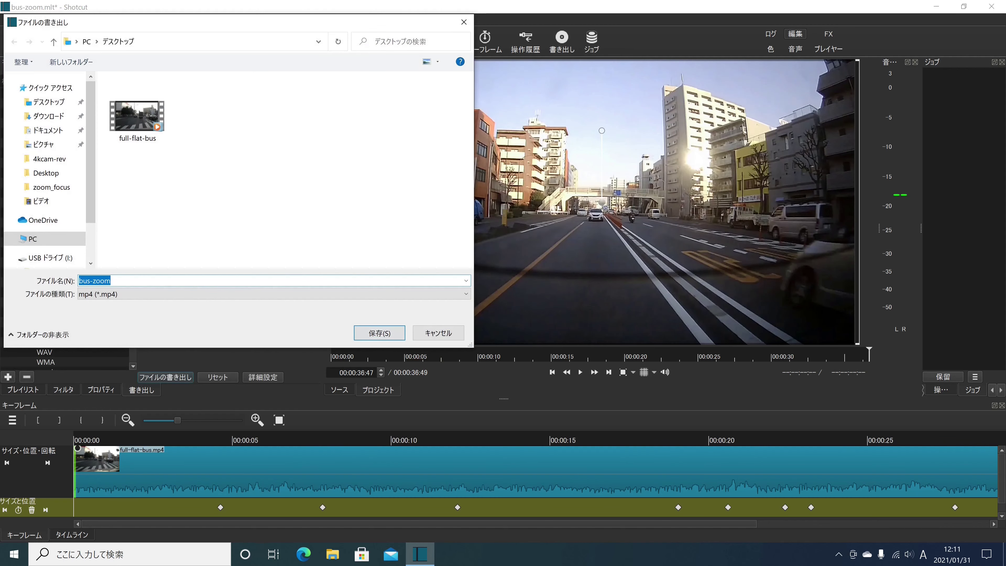
pyautogui.click(112, 281)
pyautogui.click(379, 333)
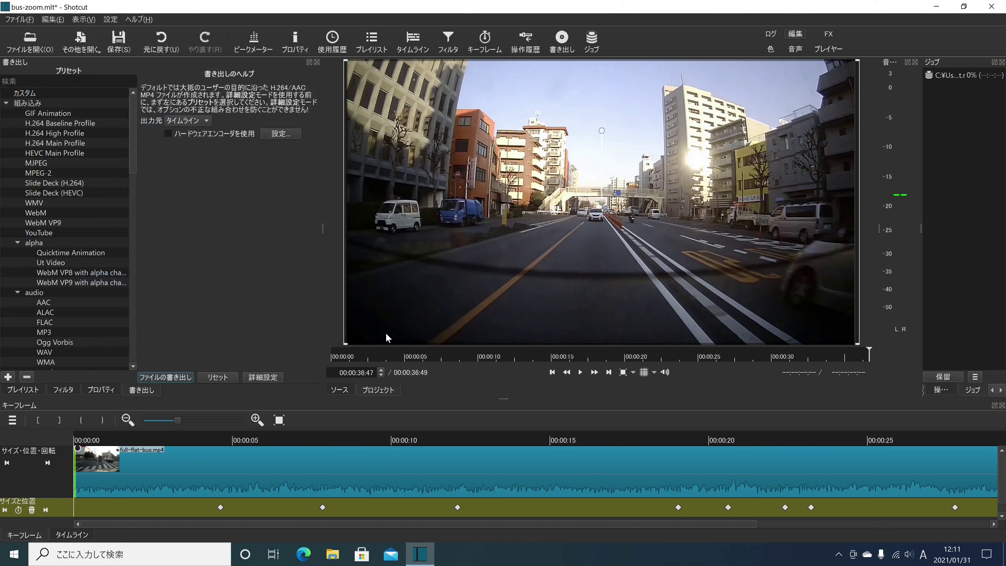